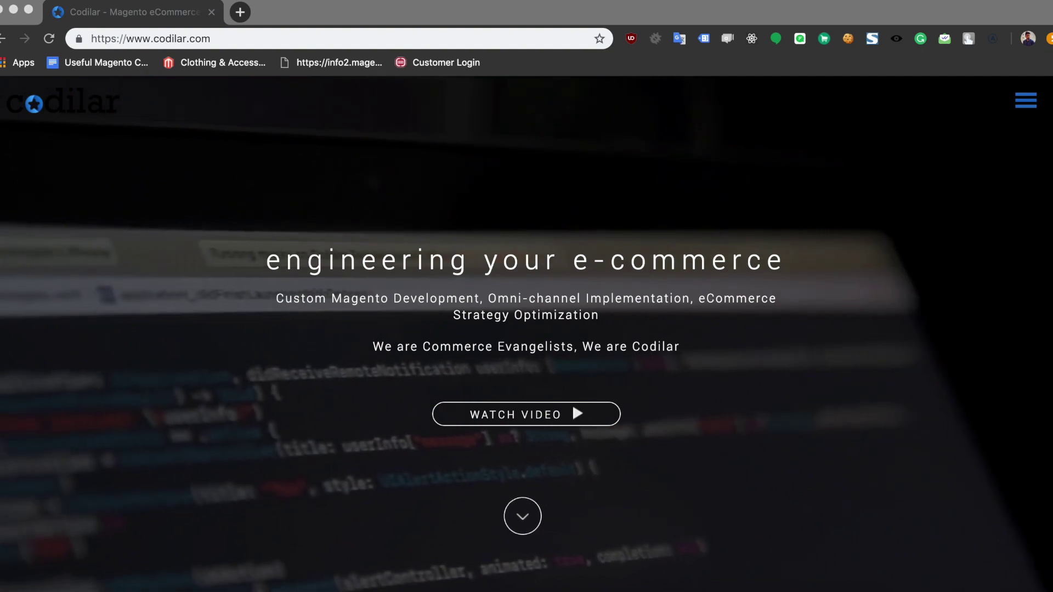
Step: In a new tab, search Google for mamp, then xampp, then lamp
{"action": "left_click", "coordinate": [244, 18]}
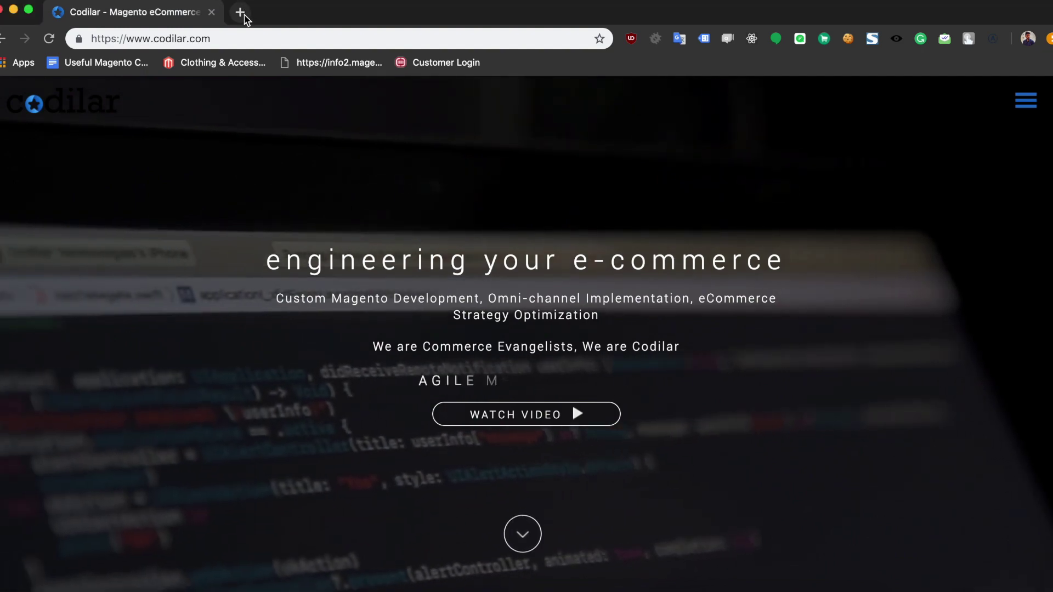
{"action": "left_click", "coordinate": [244, 19]}
{"action": "type", "text": "mam"}
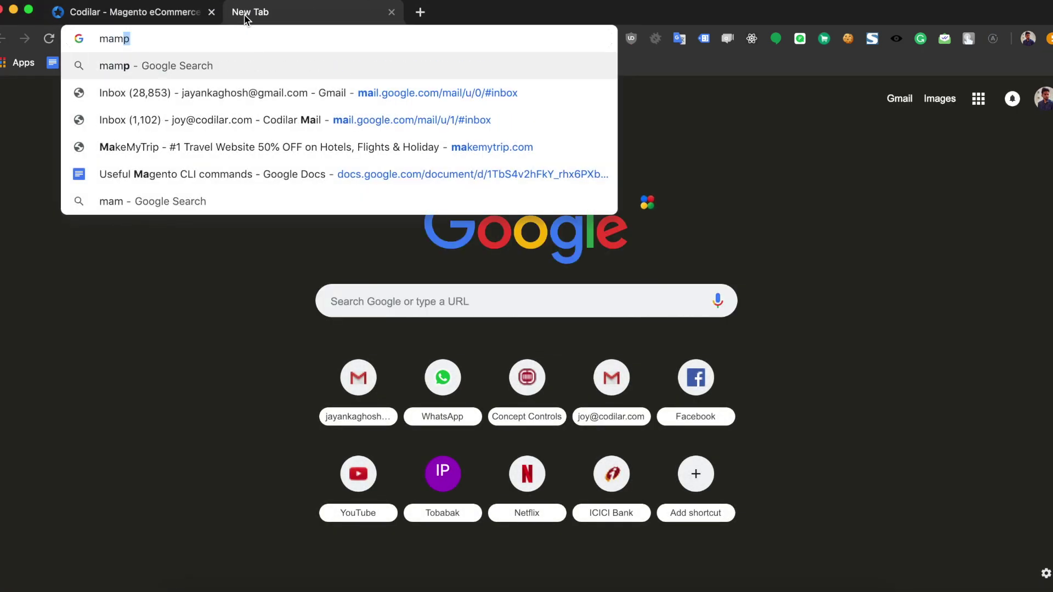
{"action": "type", "text": "p"}
{"action": "key", "text": "Return"}
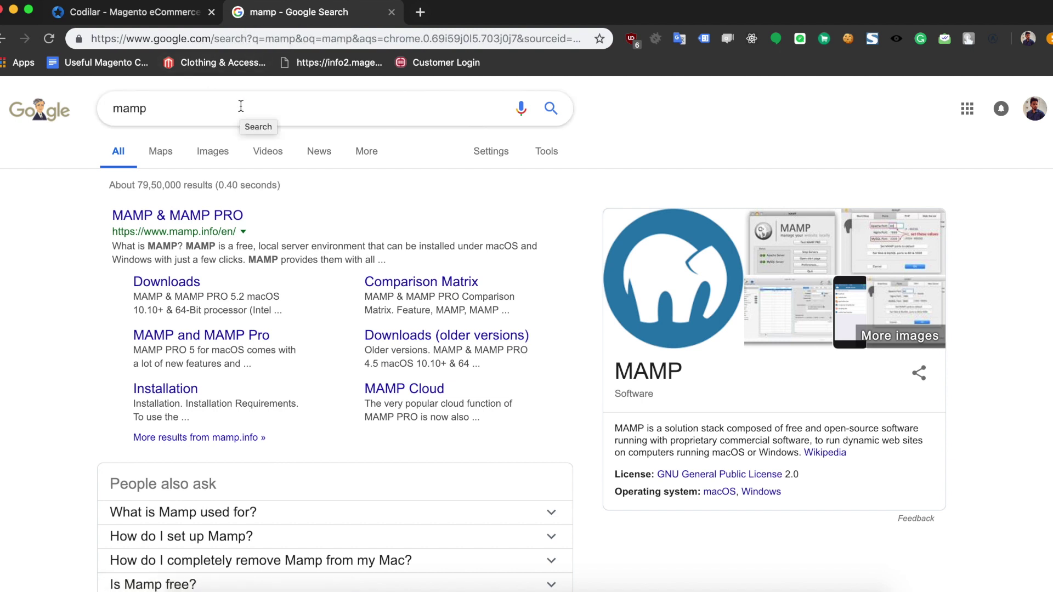
{"action": "left_click", "coordinate": [203, 114]}
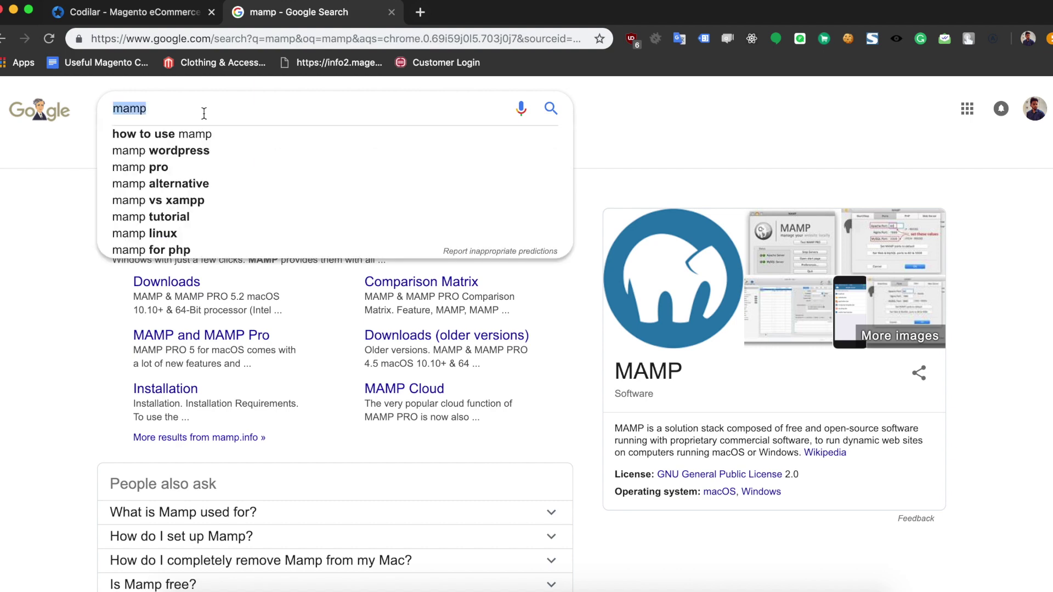
{"action": "type", "text": "xampp"}
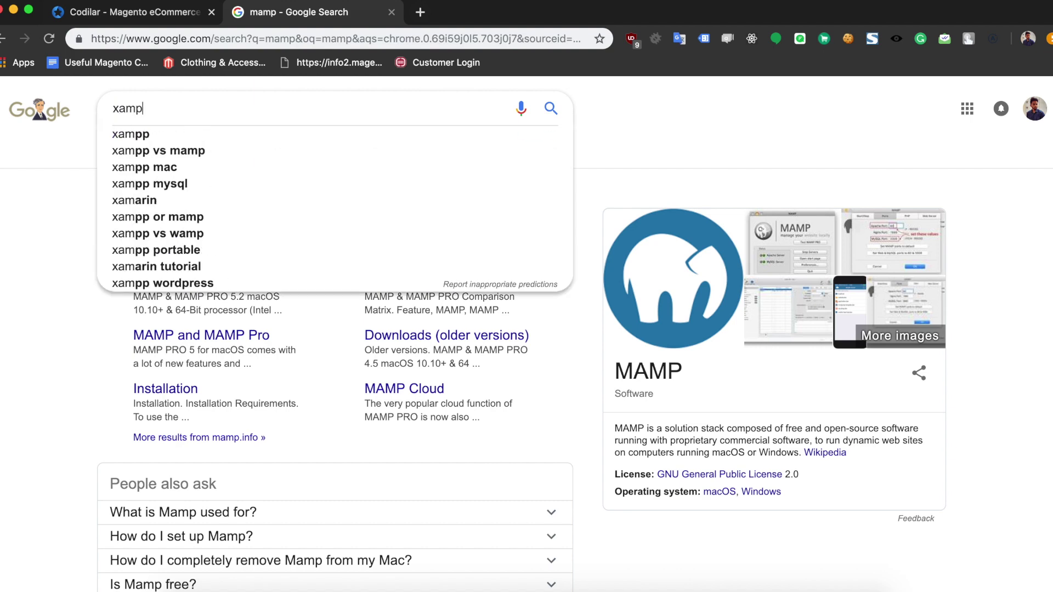
{"action": "key", "text": "Return"}
{"action": "left_click", "coordinate": [190, 109]}
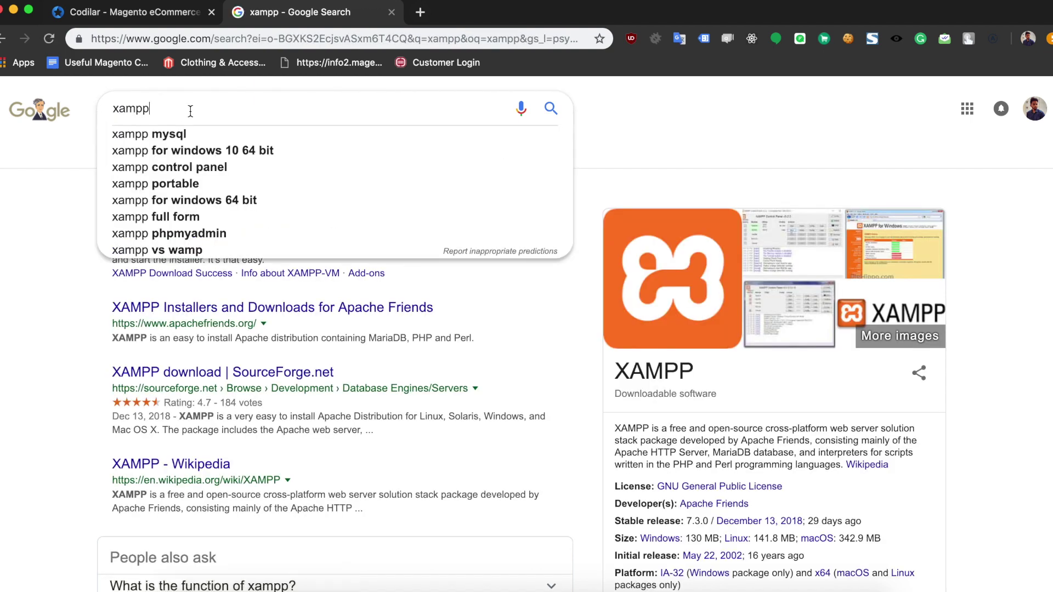
{"action": "type", "text": "lamp"}
{"action": "key", "text": "Return"}
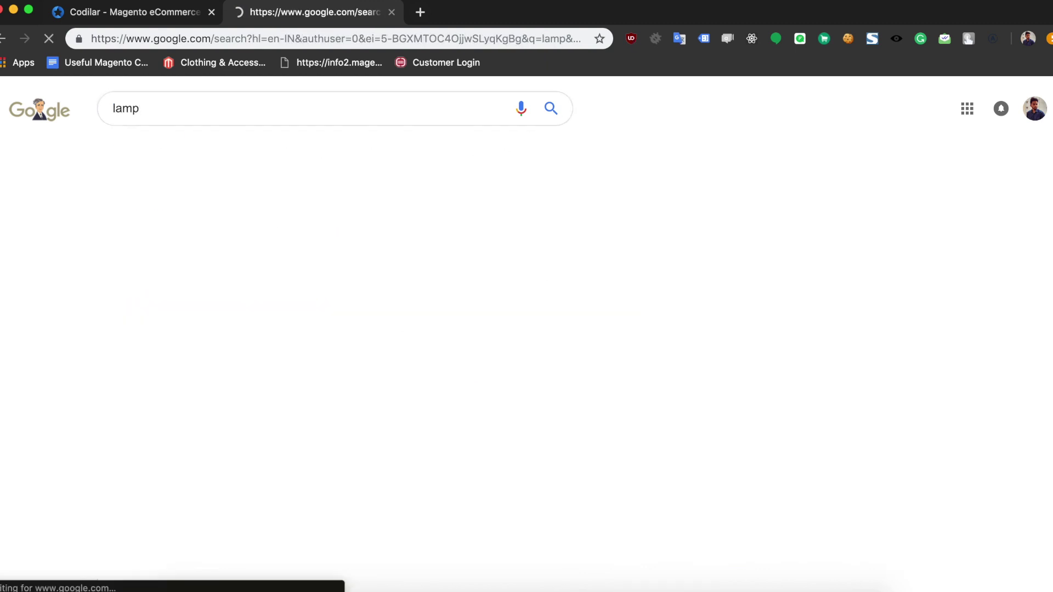
Step: Refine the search to 'lamp stack' and then 'lemp stack'
{"action": "left_click", "coordinate": [168, 114]}
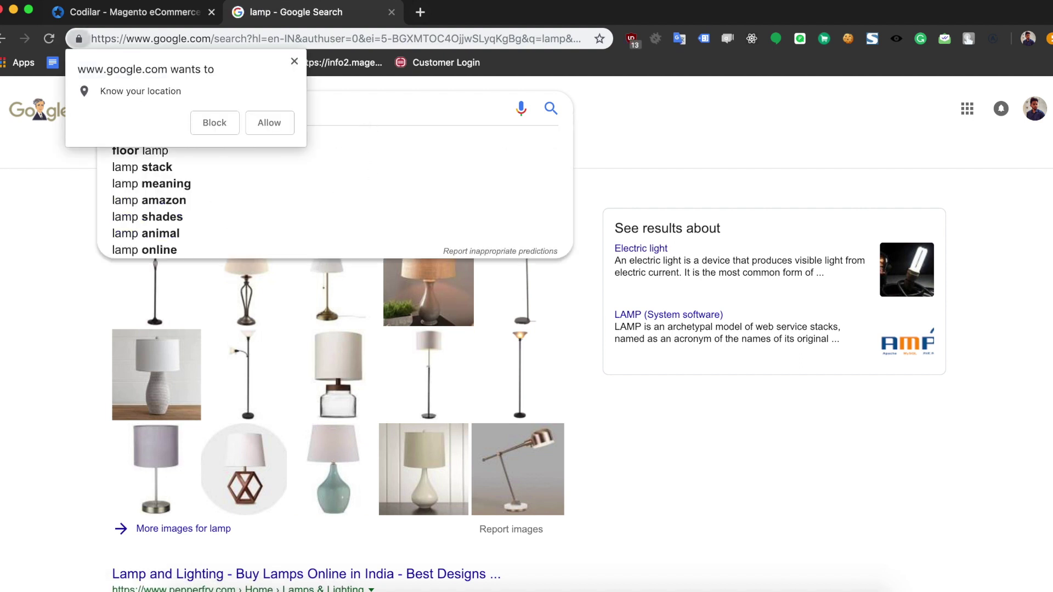
{"action": "left_click", "coordinate": [294, 61]}
{"action": "type", "text": "stack"}
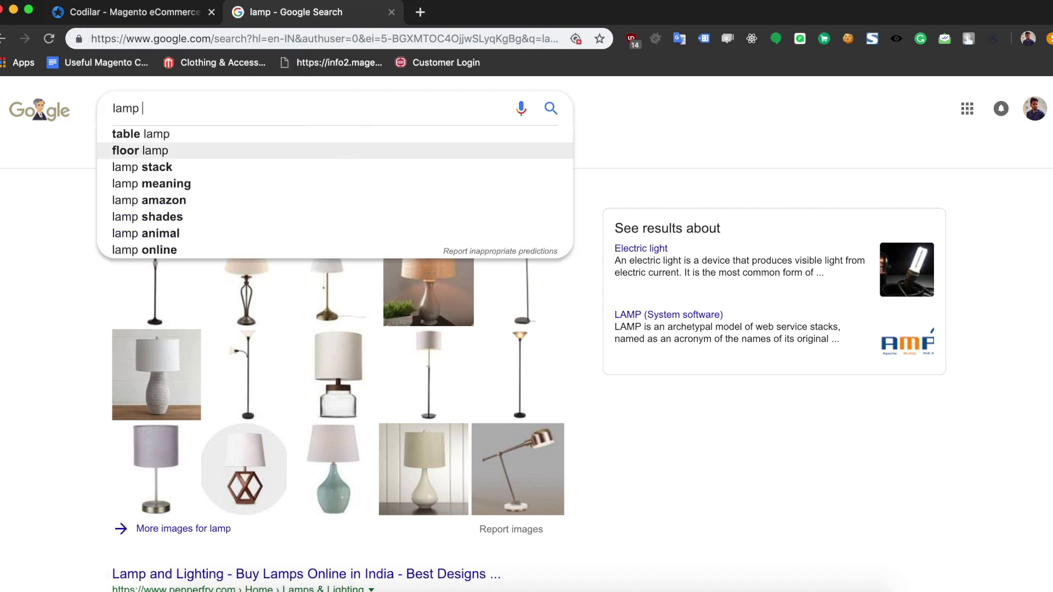
{"action": "key", "text": "Return"}
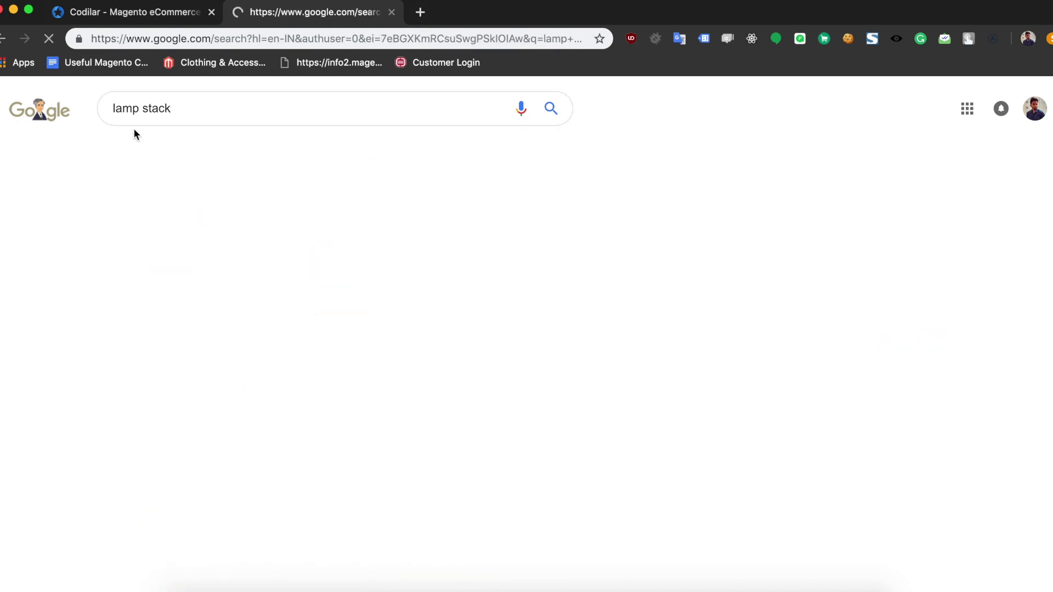
{"action": "left_click", "coordinate": [122, 108]}
{"action": "key", "text": "BackSpace"}
{"action": "type", "text": "e"}
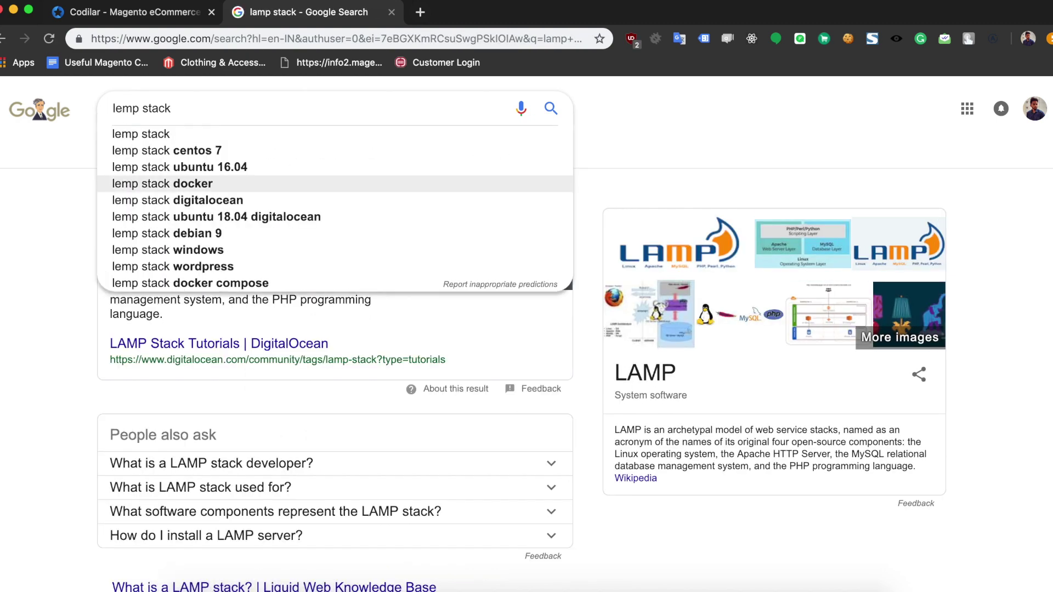
{"action": "key", "text": "Return"}
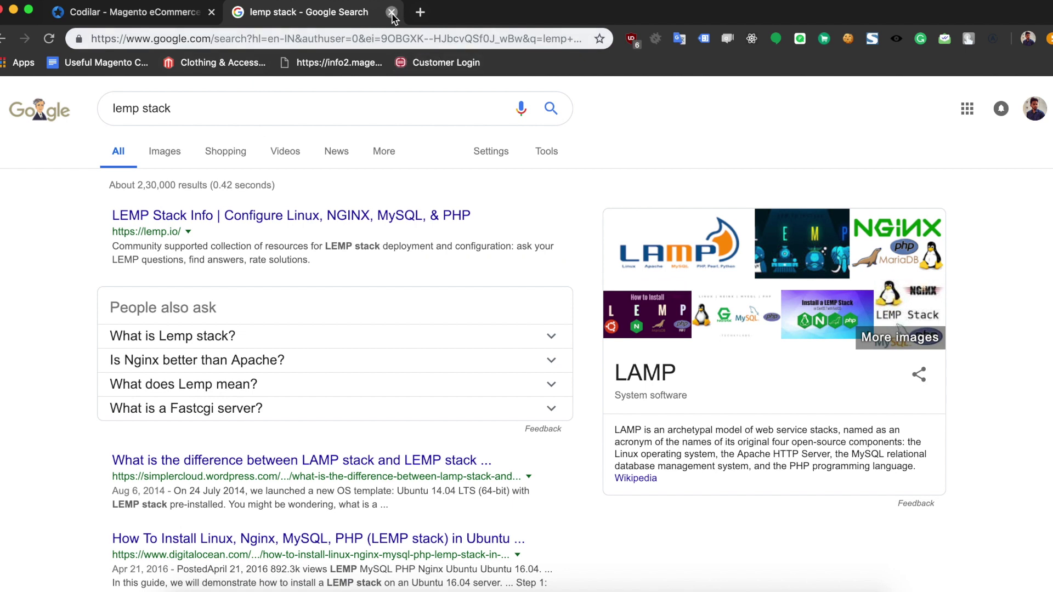
Step: Search for mamp again, then replace the query with 'composer'
{"action": "left_click", "coordinate": [270, 104]}
{"action": "double_click", "coordinate": [270, 104]}
{"action": "key", "text": "BackSpace"}
{"action": "key", "text": "BackSpace"}
{"action": "key", "text": "BackSpace"}
{"action": "key", "text": "BackSpace"}
{"action": "key", "text": "BackSpace"}
{"action": "key", "text": "BackSpace"}
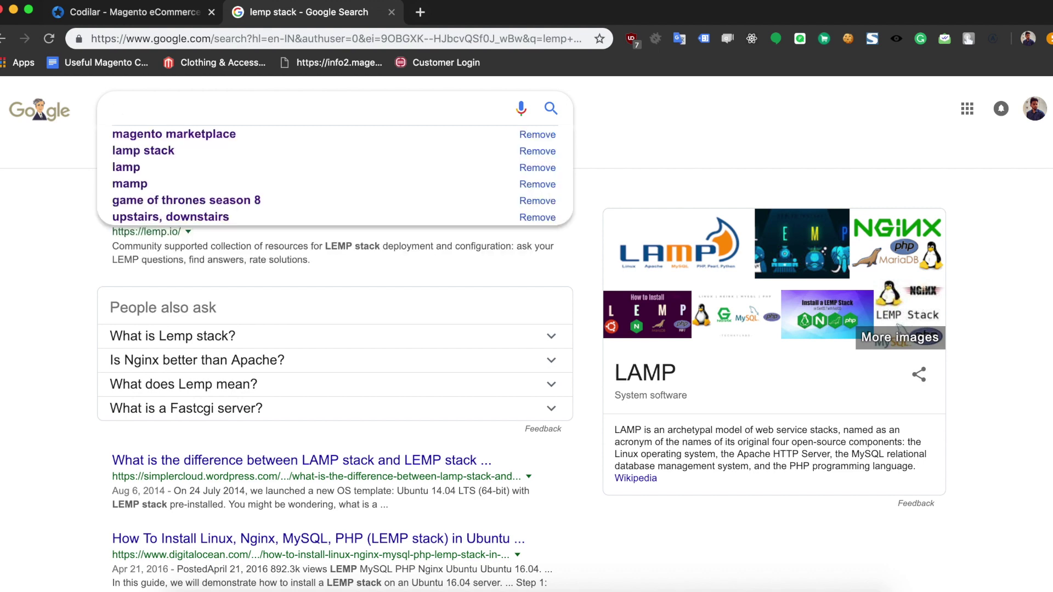
{"action": "type", "text": "mamp"}
{"action": "key", "text": "Return"}
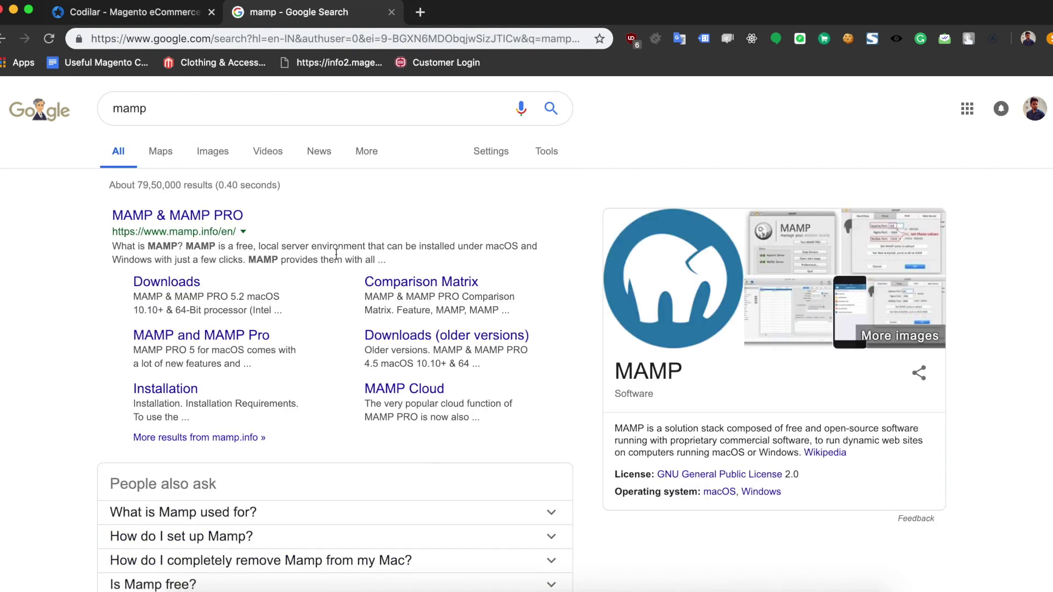
{"action": "left_click", "coordinate": [289, 108]}
{"action": "double_click", "coordinate": [288, 108]}
{"action": "type", "text": "composer"}
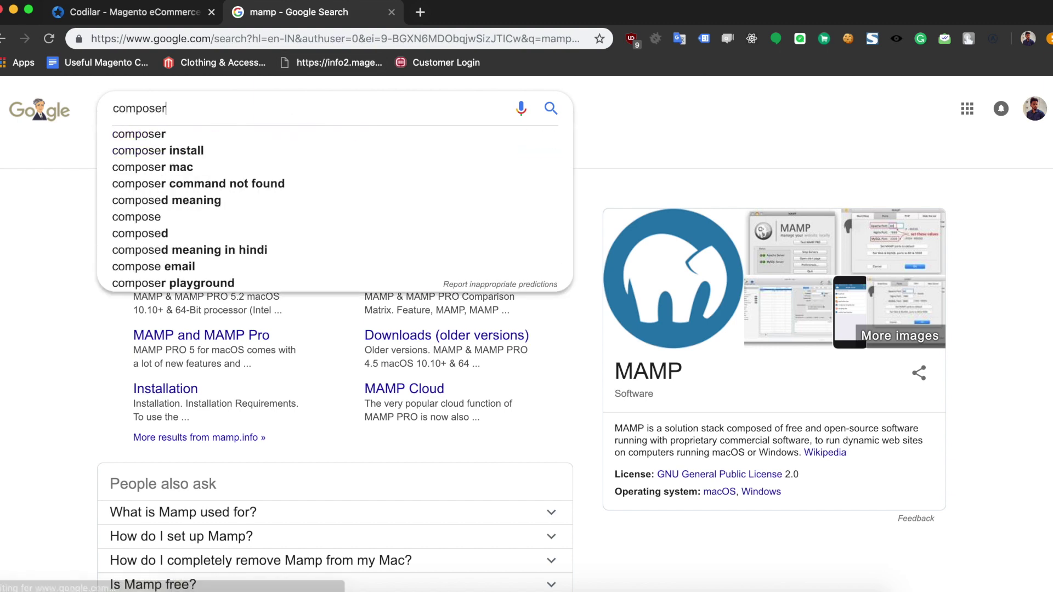
{"action": "key", "text": "Return"}
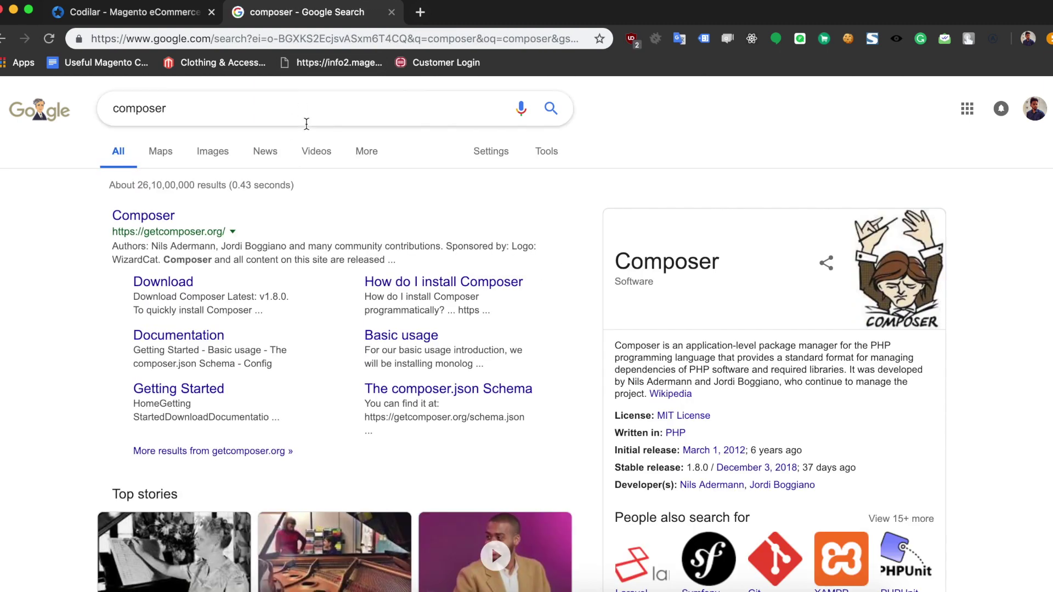
Step: Open getcomposer.org from the results and highlight its 'Dependency Manager for PHP' tagline
{"action": "left_click", "coordinate": [156, 217]}
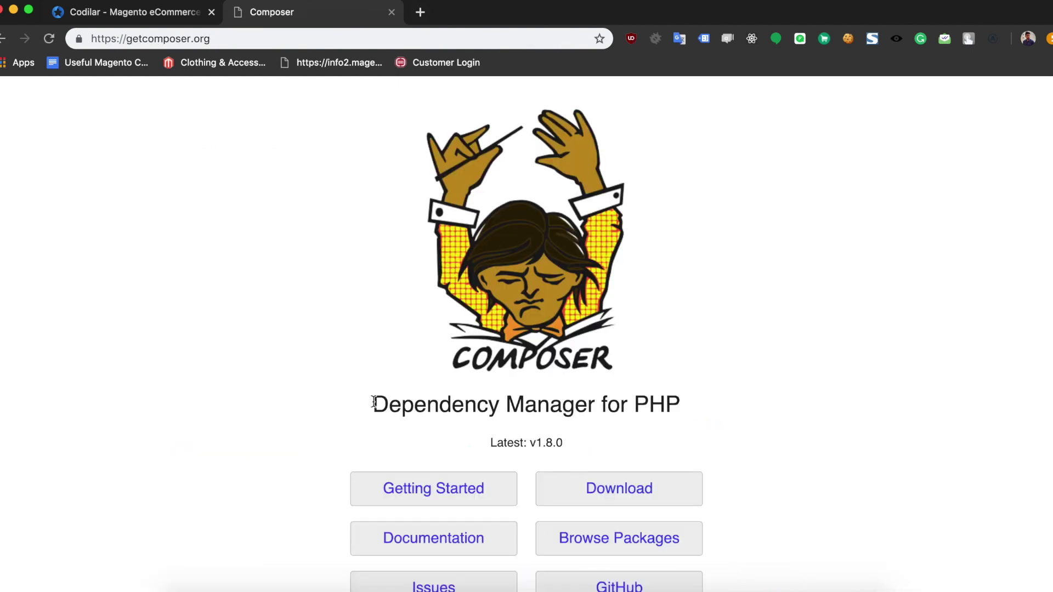
{"action": "left_click_drag", "start_coordinate": [372, 405], "coordinate": [709, 417]}
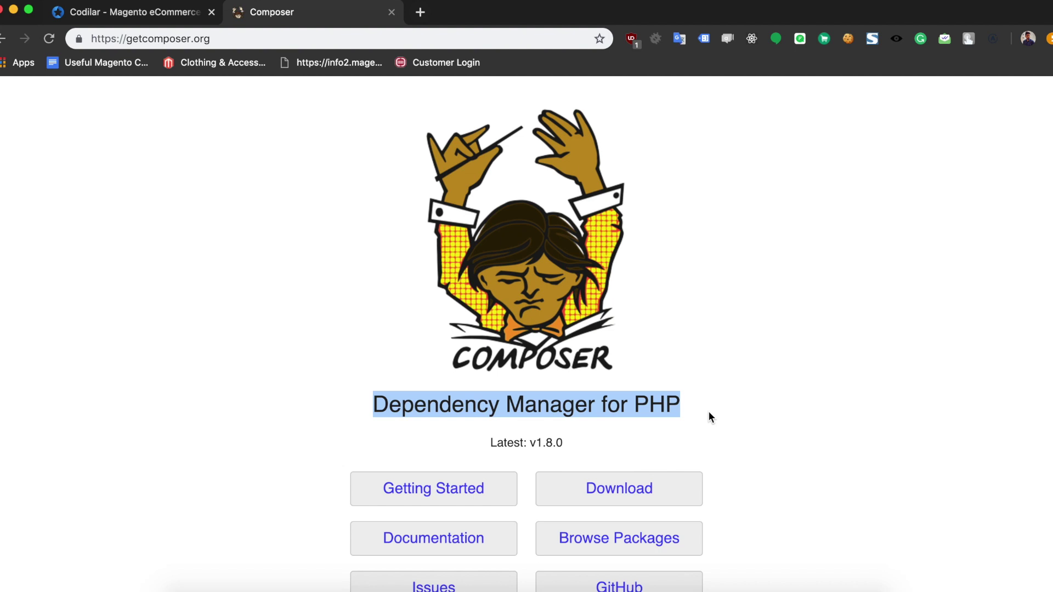
{"action": "left_click", "coordinate": [245, 125]}
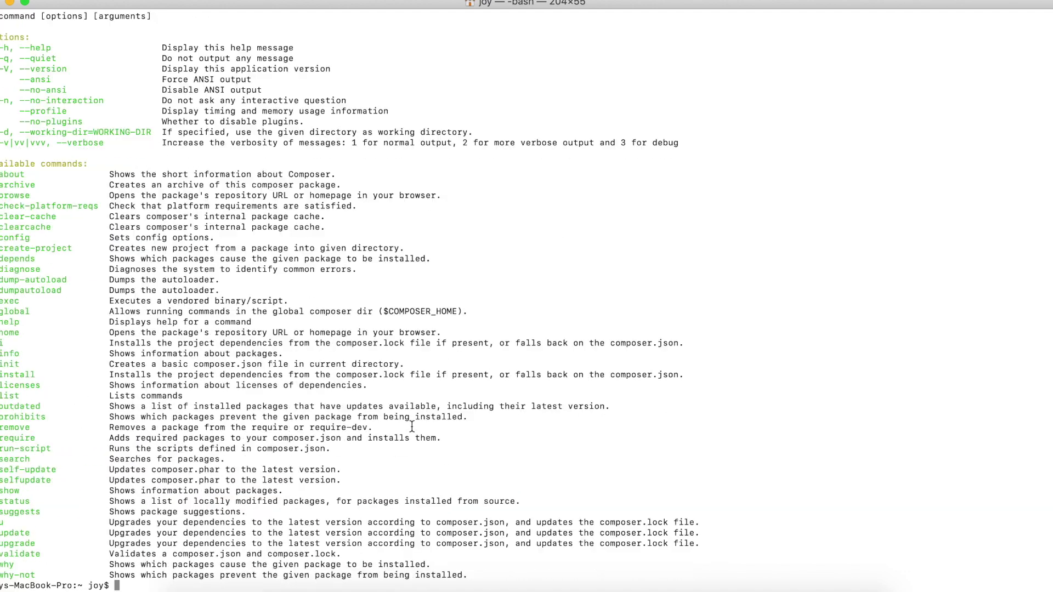
Step: Scroll up through the composer output to see its available commands
{"action": "scroll", "coordinate": [412, 427], "scroll_direction": "up", "scroll_amount": 4}
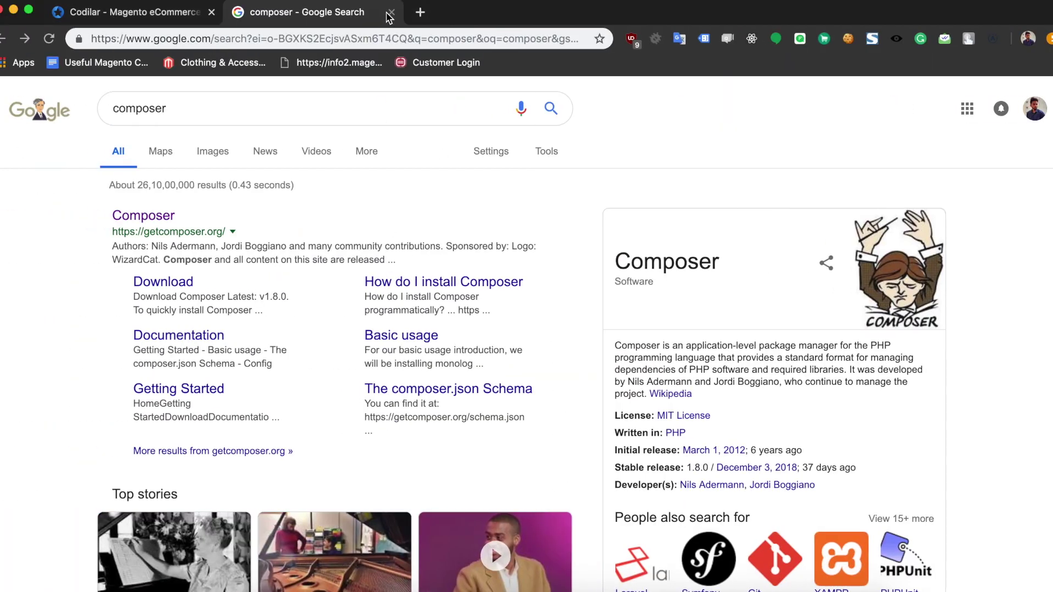
Step: Replace the search tab with the 'Useful Magento CLI commands' Google Doc
{"action": "left_click", "coordinate": [391, 12]}
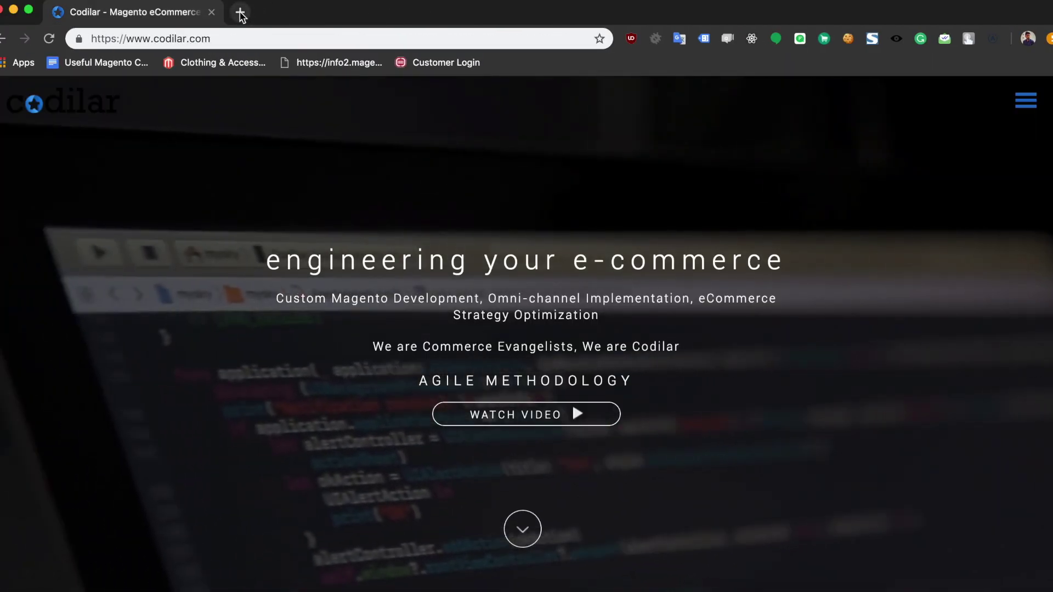
{"action": "left_click", "coordinate": [240, 12]}
{"action": "type", "text": "usef"}
{"action": "key", "text": "Down"}
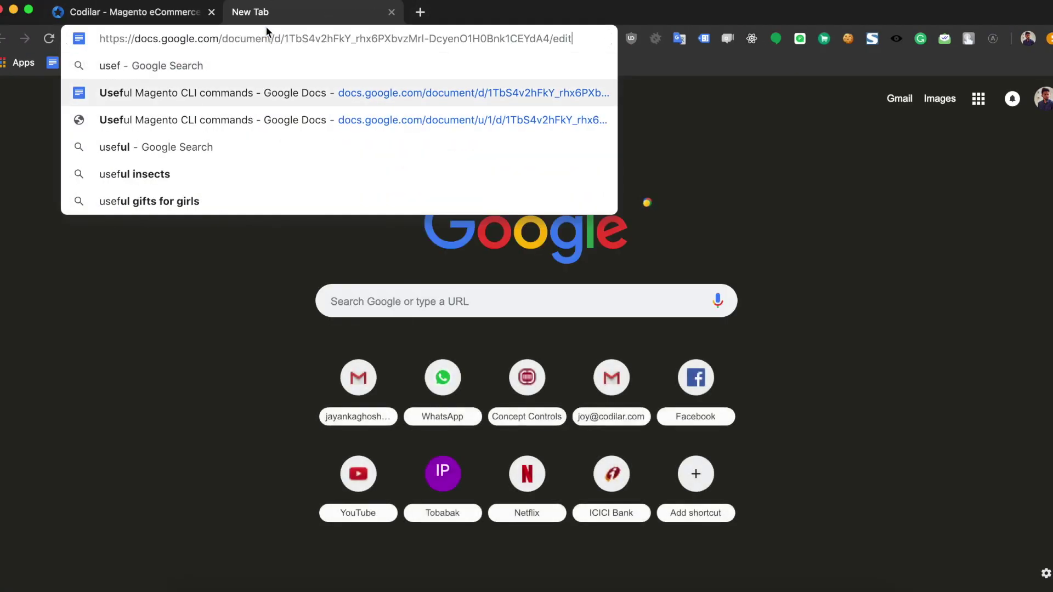
{"action": "key", "text": "Return"}
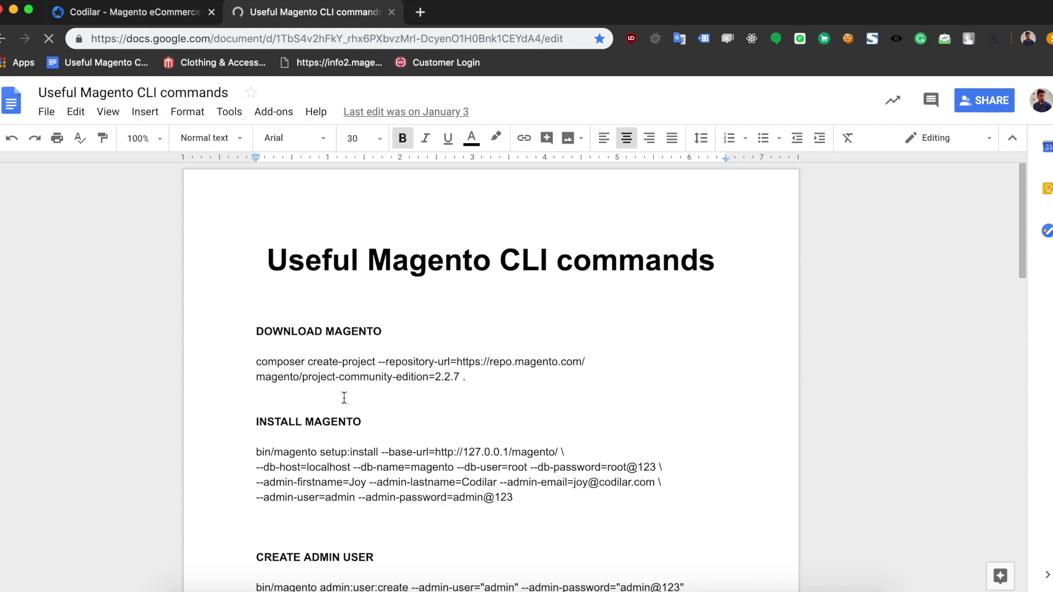
Step: Select the composer create-project command for Magento in the document
{"action": "scroll", "coordinate": [1023, 213], "scroll_direction": "down", "scroll_amount": 3}
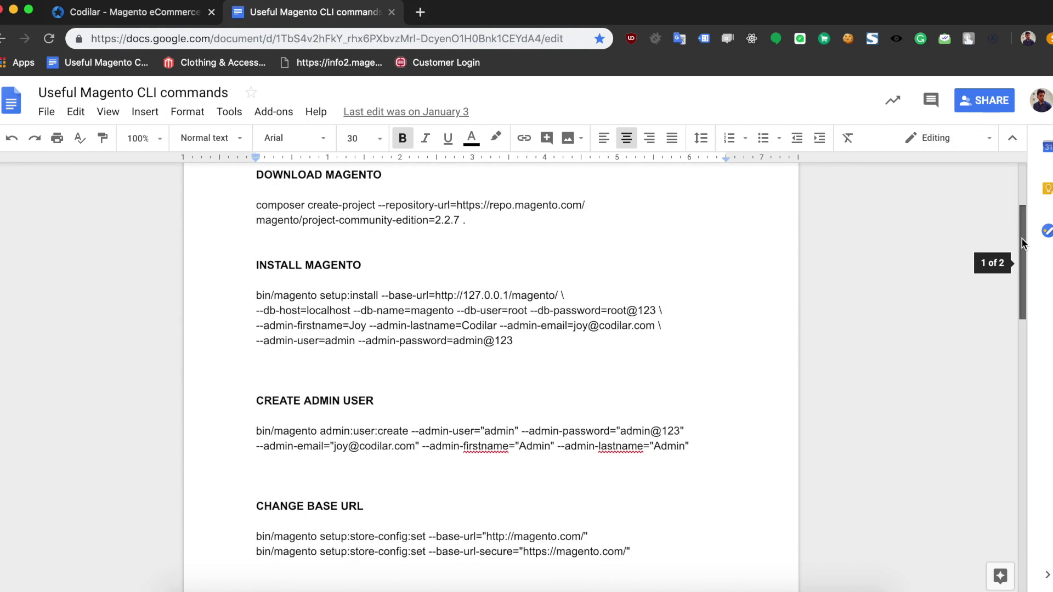
{"action": "scroll", "coordinate": [1023, 230], "scroll_direction": "up", "scroll_amount": 2}
{"action": "scroll", "coordinate": [1023, 236], "scroll_direction": "up", "scroll_amount": 1}
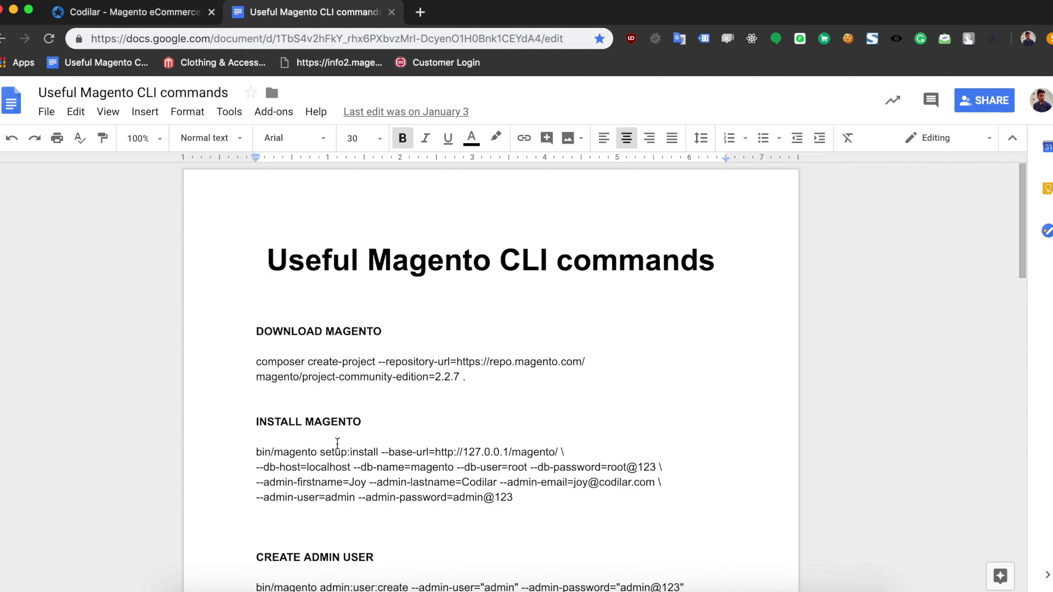
{"action": "left_click", "coordinate": [253, 361]}
{"action": "left_click_drag", "start_coordinate": [253, 361], "coordinate": [466, 379]}
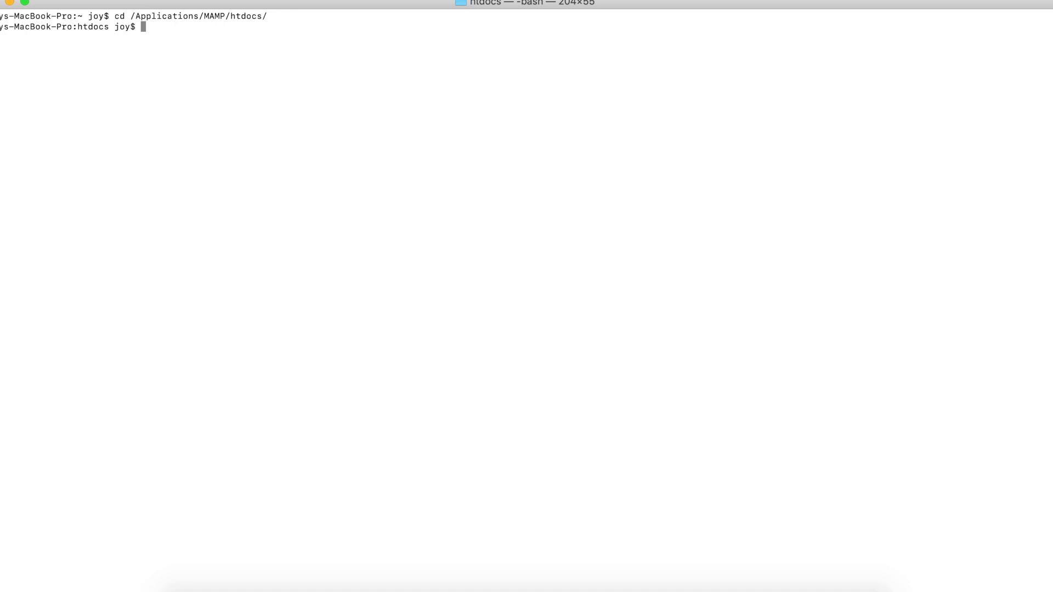
Step: Move into /Applications/MAMP/htdocs/magento2, listing folder contents along the way
{"action": "type", "text": "ls"}
{"action": "key", "text": "Return"}
{"action": "type", "text": "m"}
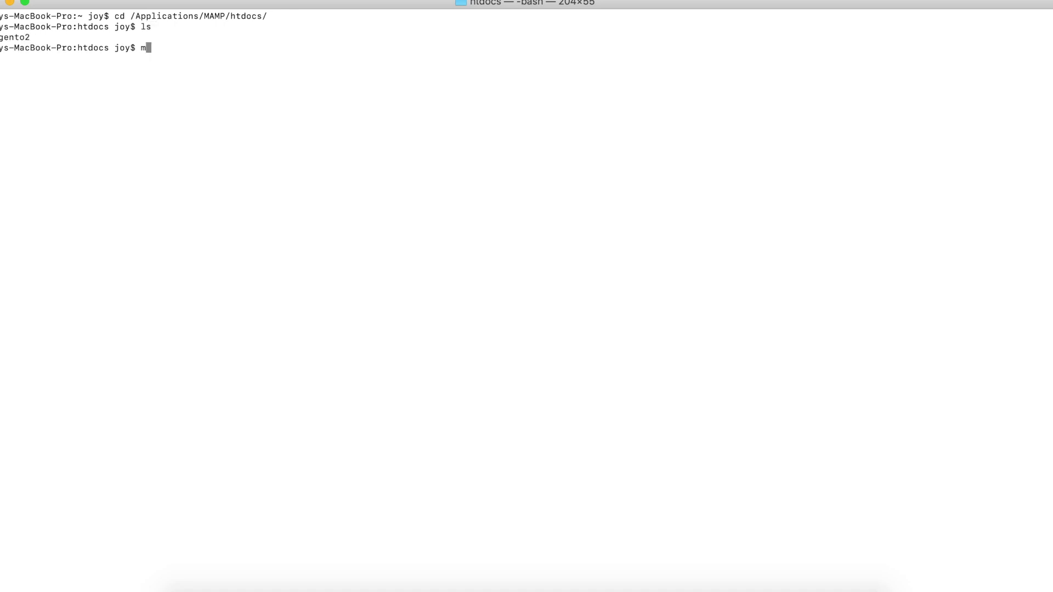
{"action": "key", "text": "BackSpace"}
{"action": "type", "text": "cd ma"}
{"action": "key", "text": "Tab"}
{"action": "key", "text": "Return"}
{"action": "type", "text": "ls"}
{"action": "key", "text": "Return"}
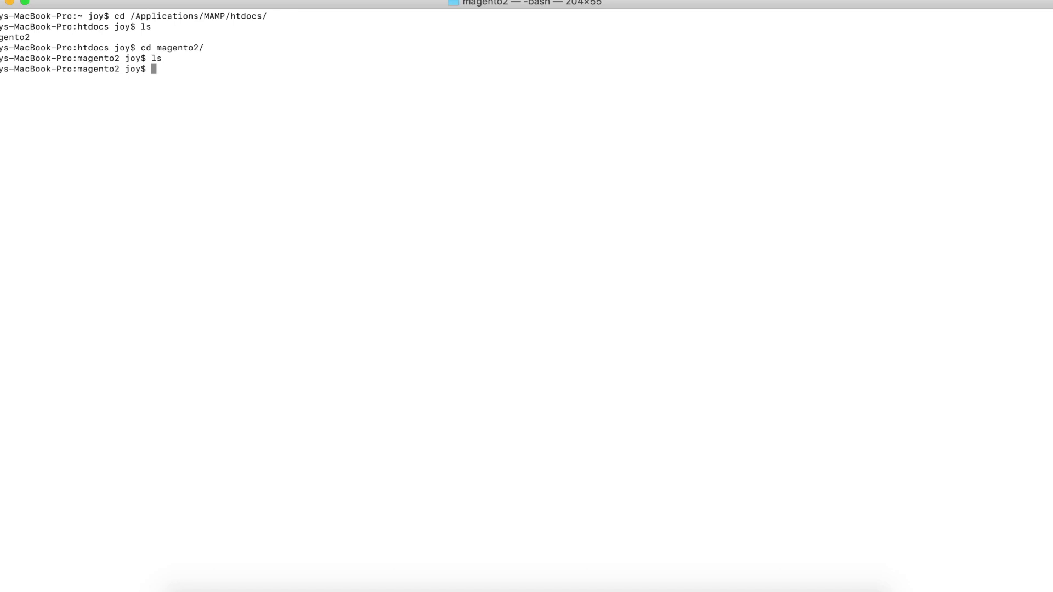
Step: Paste the composer create-project command, set the version to 2.2.7, and run it
{"action": "type", "text": "composer create-project --repository-url=https://repo.magento.com/ magento/project-community-edition=2.2.7 ."}
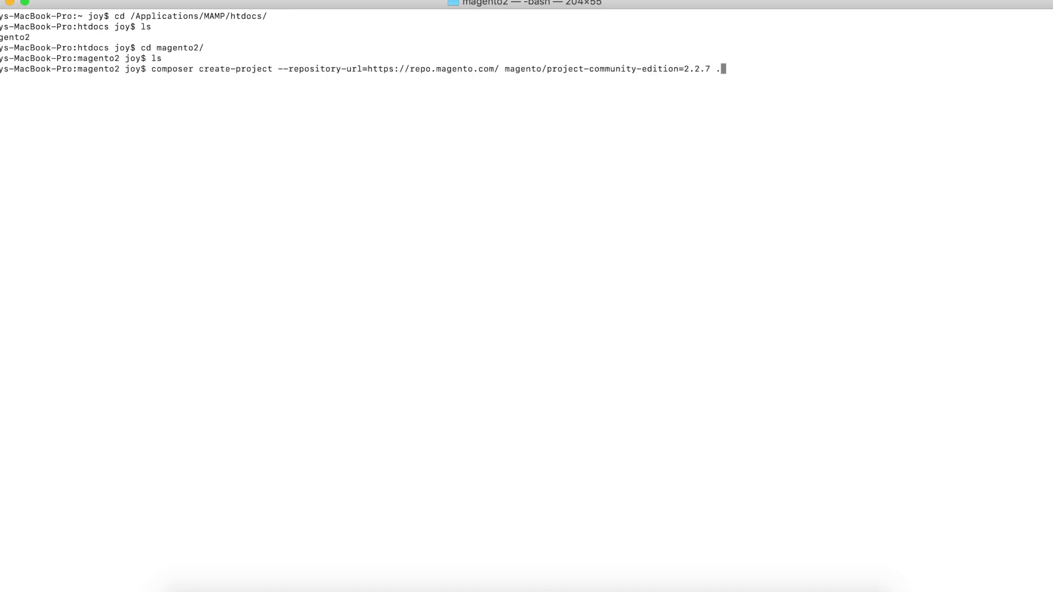
{"action": "key", "text": "Left"}
{"action": "key", "text": "Left"}
{"action": "key", "text": "BackSpace"}
{"action": "key", "text": "BackSpace"}
{"action": "key", "text": "BackSpace"}
{"action": "key", "text": "BackSpace"}
{"action": "type", "text": ".3."}
{"action": "key", "text": "BackSpace"}
{"action": "key", "text": "BackSpace"}
{"action": "type", "text": "3.0"}
{"action": "key", "text": "BackSpace"}
{"action": "key", "text": "BackSpace"}
{"action": "key", "text": "BackSpace"}
{"action": "type", "text": "2.7"}
{"action": "key", "text": "Right"}
{"action": "key", "text": "Right"}
{"action": "key", "text": "Return"}
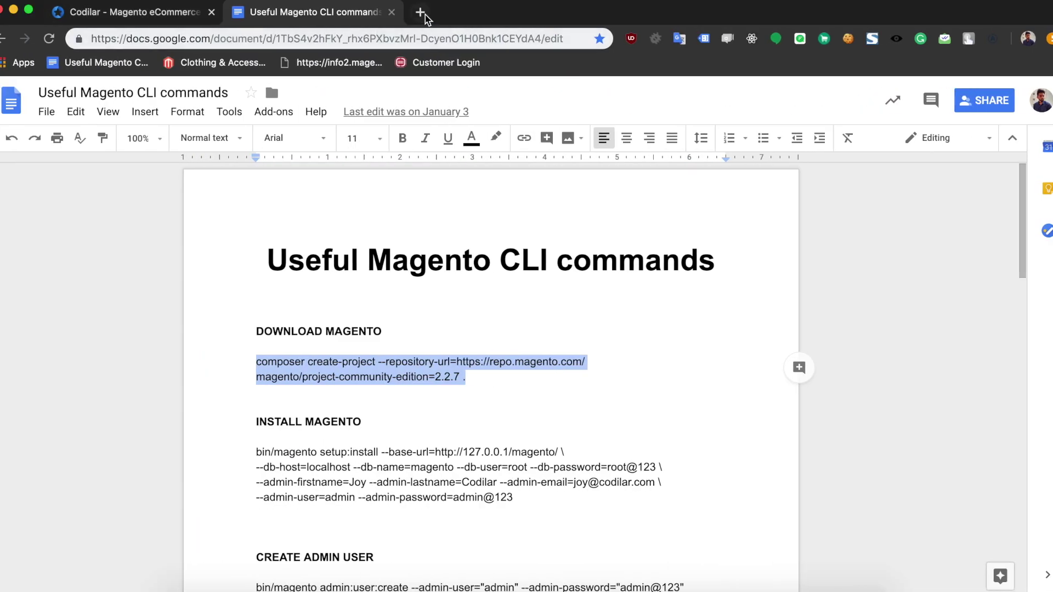
Step: Search Google for magento marketplace, open the Marketplace site and choose an account menu entry
{"action": "left_click", "coordinate": [420, 12]}
{"action": "type", "text": "magent"}
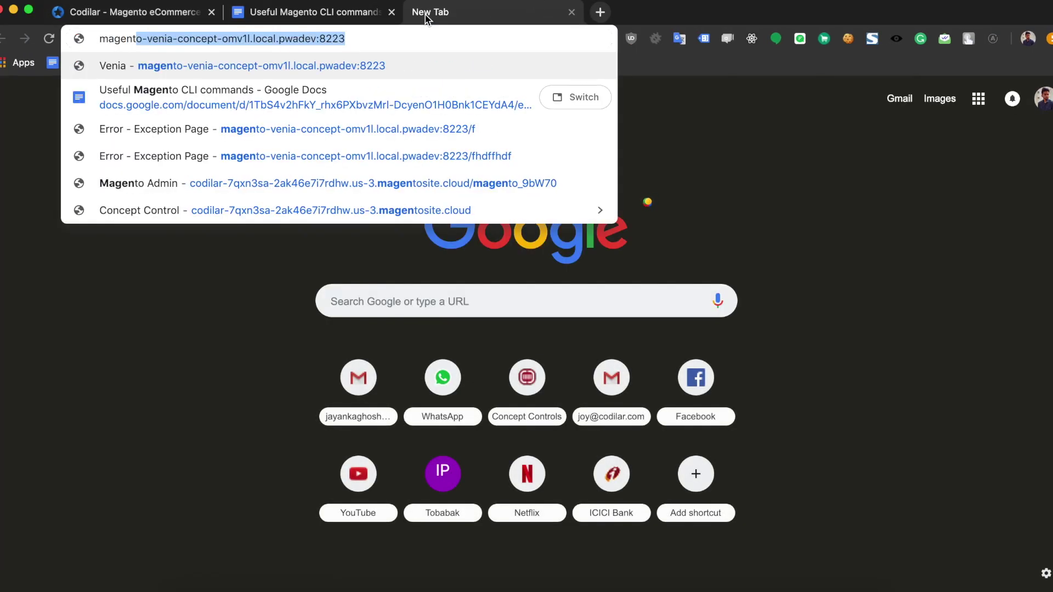
{"action": "type", "text": "o mark"}
{"action": "key", "text": "Return"}
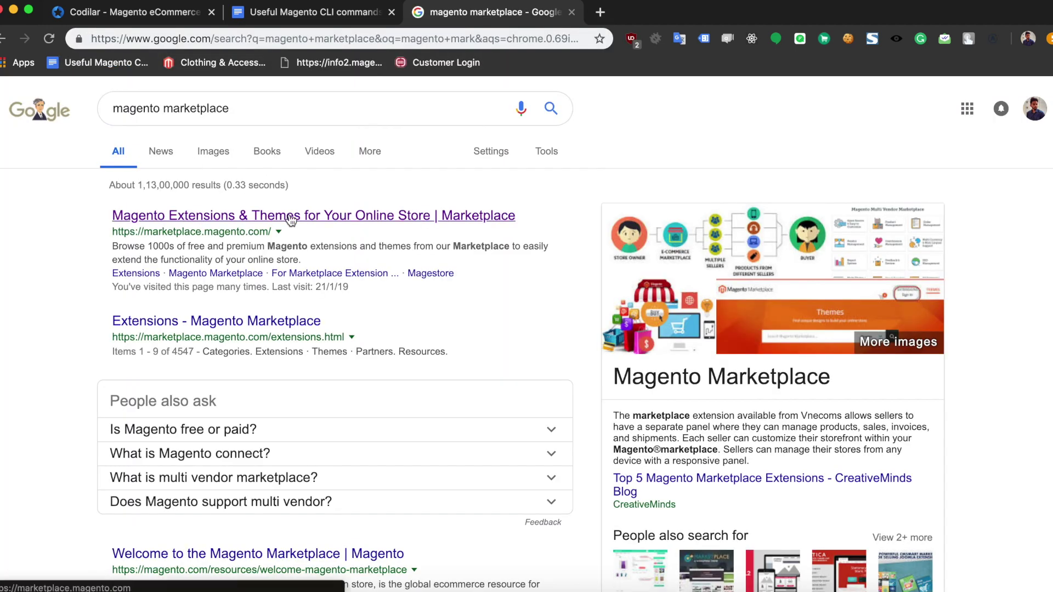
{"action": "left_click", "coordinate": [291, 220]}
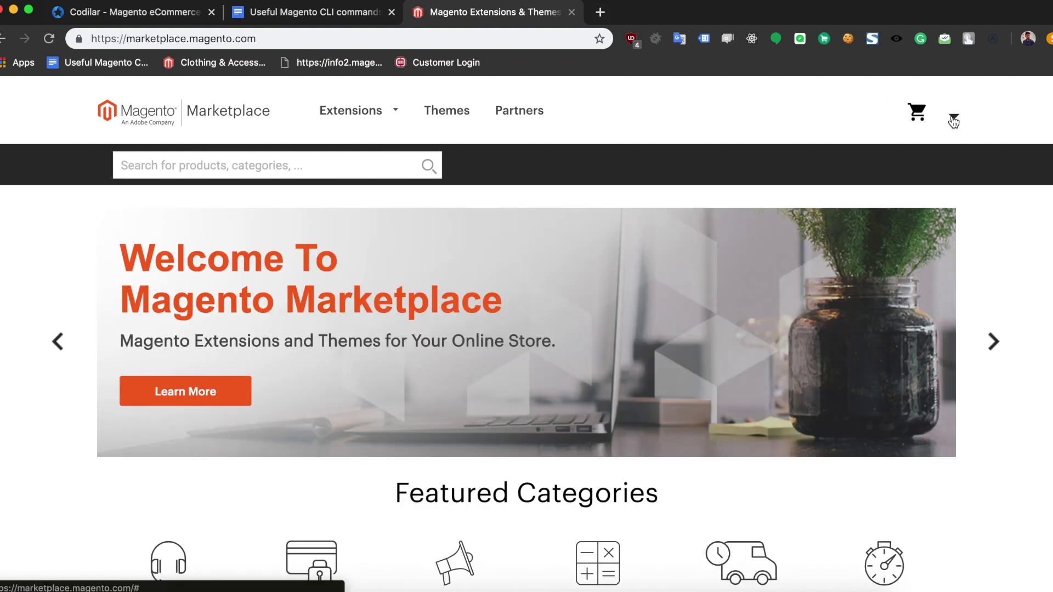
{"action": "left_click", "coordinate": [953, 122]}
{"action": "left_click", "coordinate": [806, 157]}
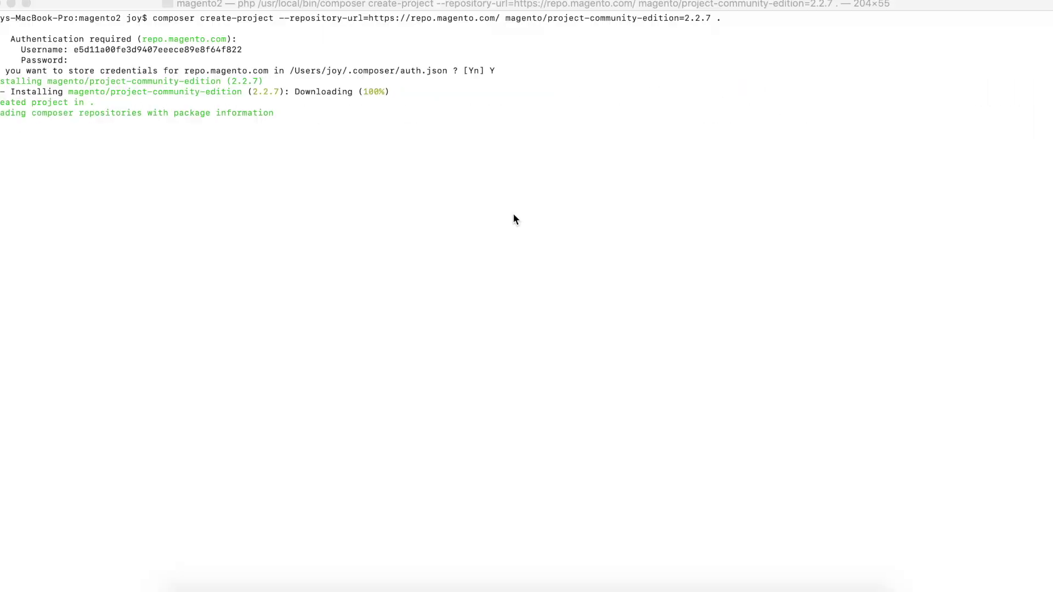
Step: Clear the terminal and list the downloaded magento2 files with ls and ls -l
{"action": "left_click", "coordinate": [525, 206]}
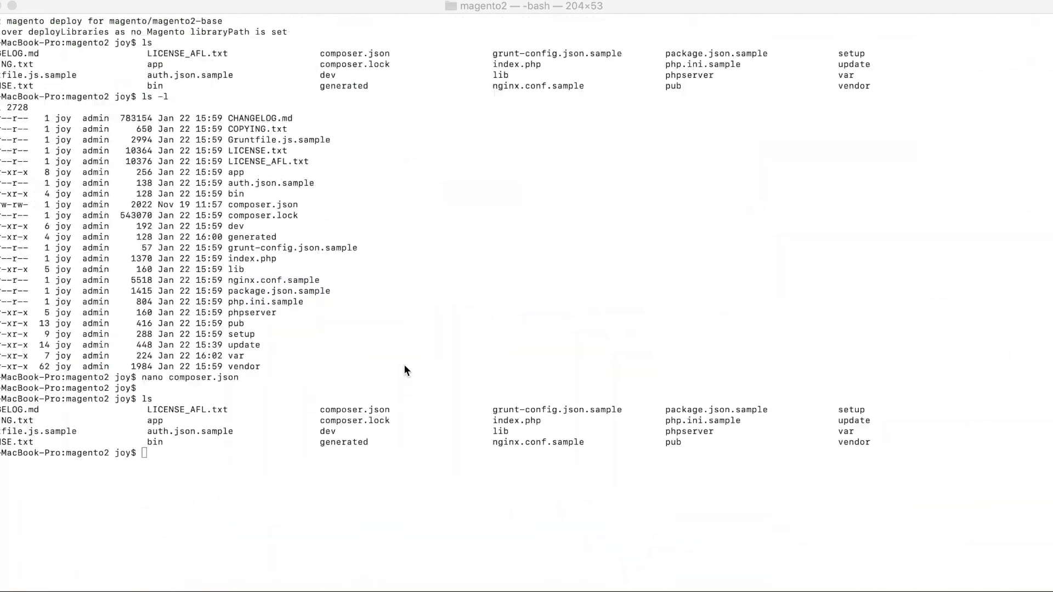
{"action": "left_click", "coordinate": [308, 482]}
{"action": "key", "text": "super+k"}
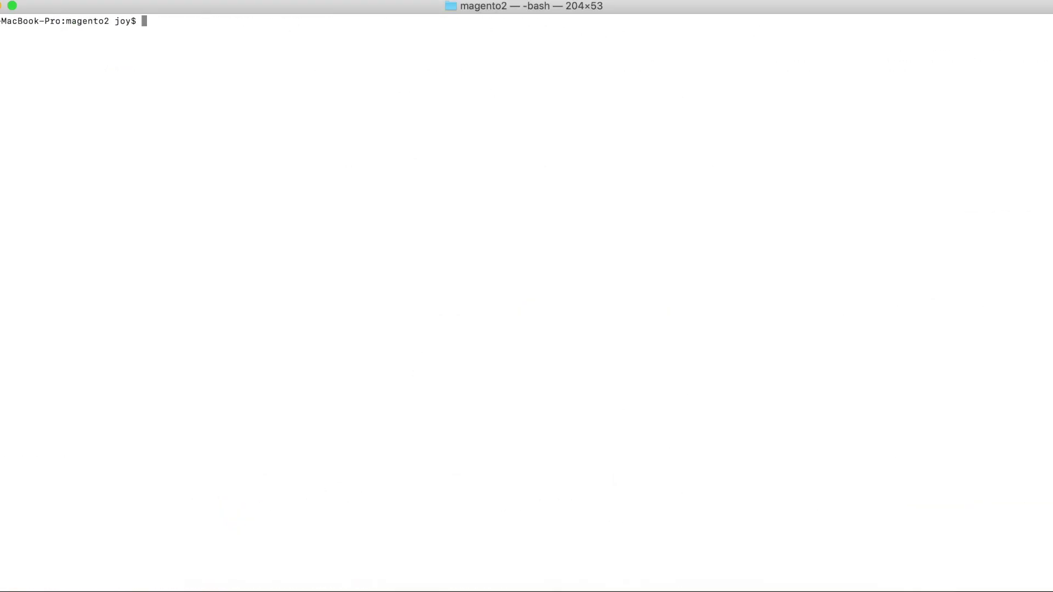
{"action": "type", "text": "ls"}
{"action": "key", "text": "Return"}
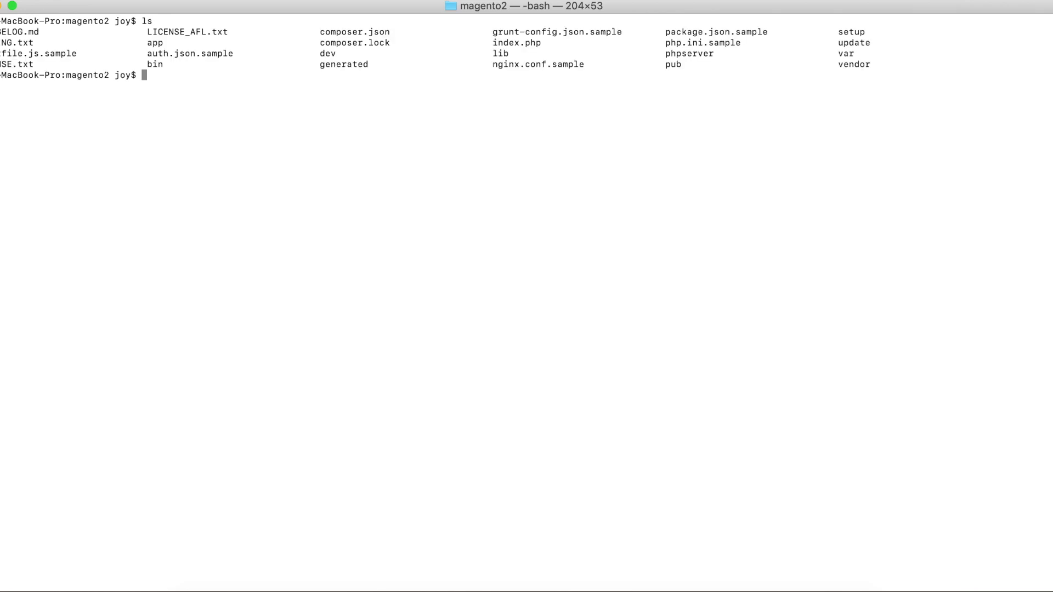
{"action": "type", "text": "ls -l"}
{"action": "key", "text": "Return"}
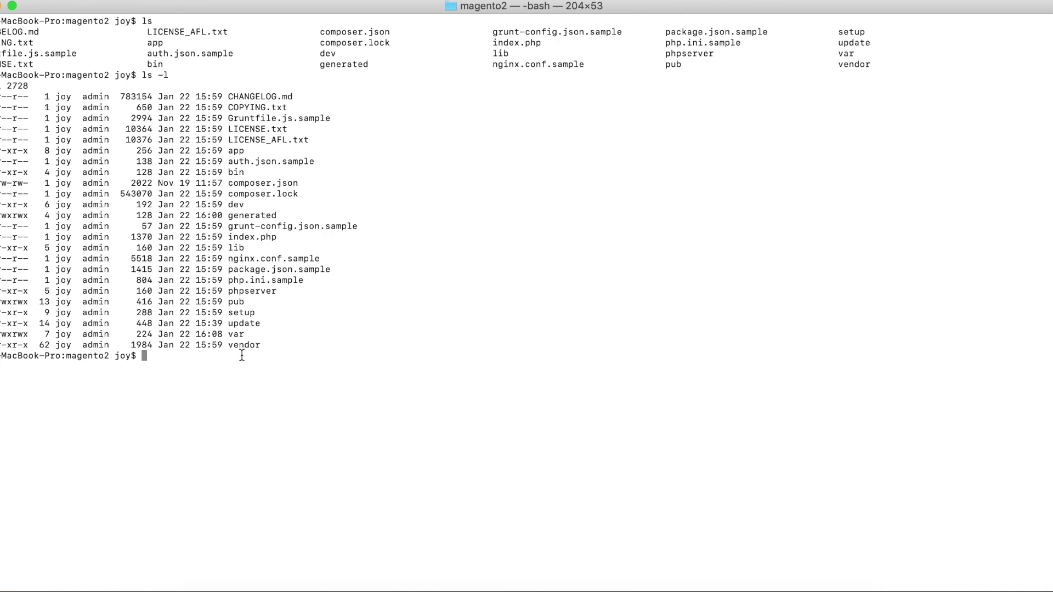
{"action": "key", "text": "ctrl+Left"}
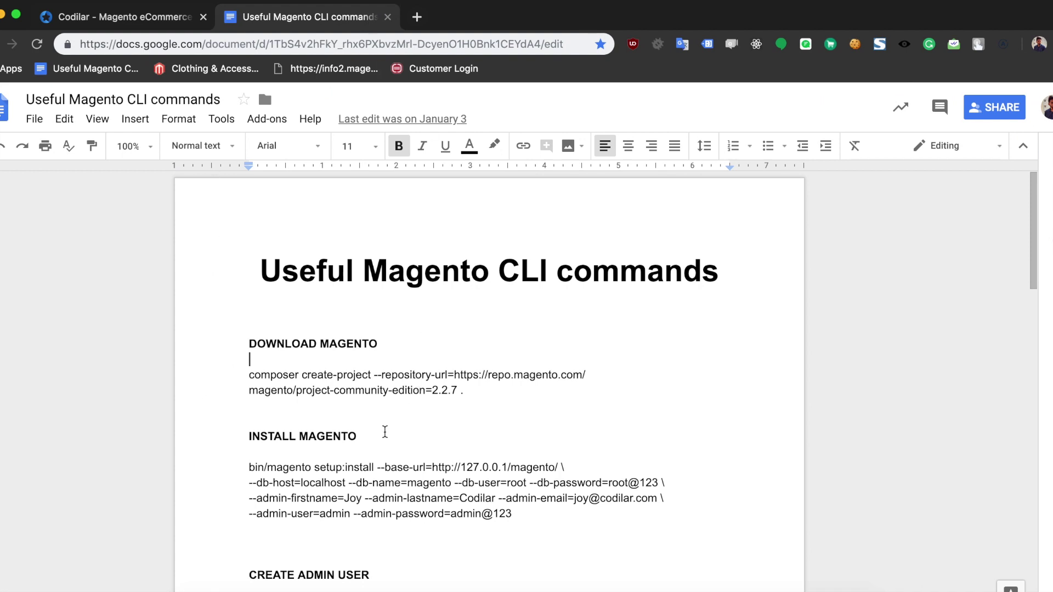
Step: Check that the install command's base URL folder 'magento' matches the terminal folder name
{"action": "left_click_drag", "start_coordinate": [251, 467], "coordinate": [511, 510]}
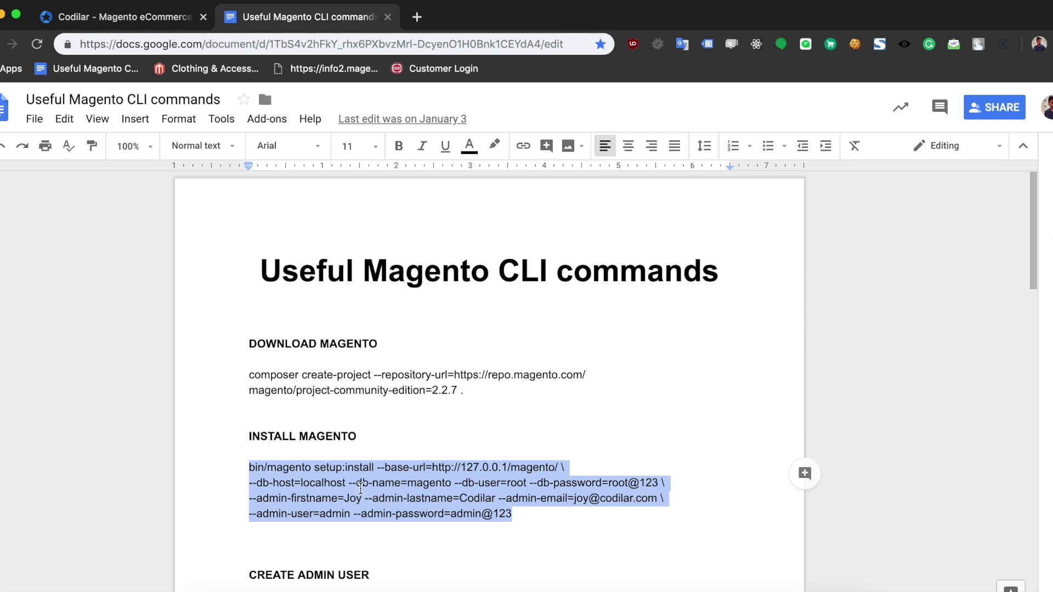
{"action": "double_click", "coordinate": [513, 467]}
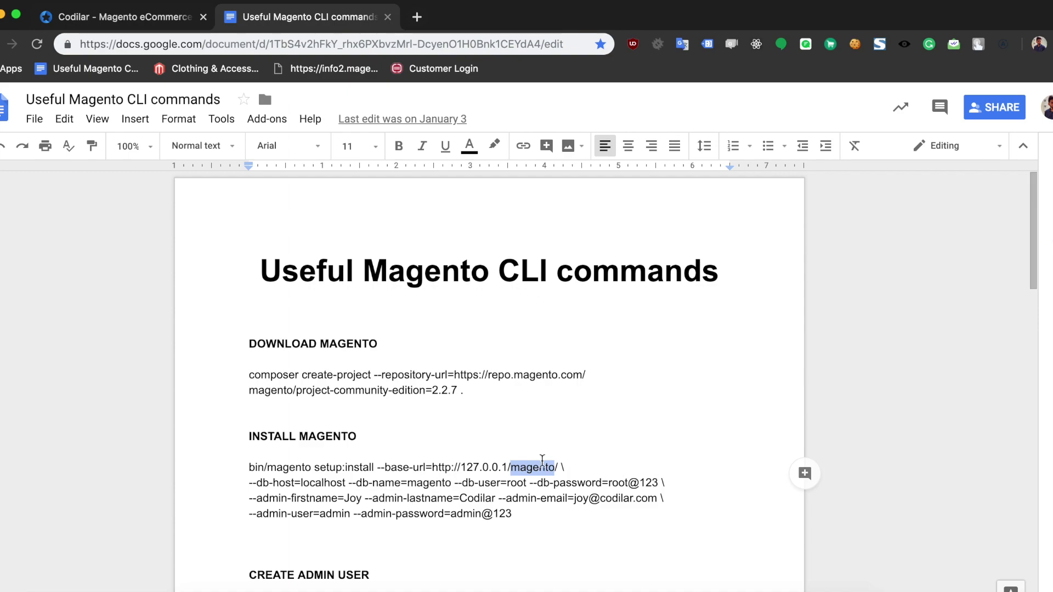
{"action": "key", "text": "ctrl+Right"}
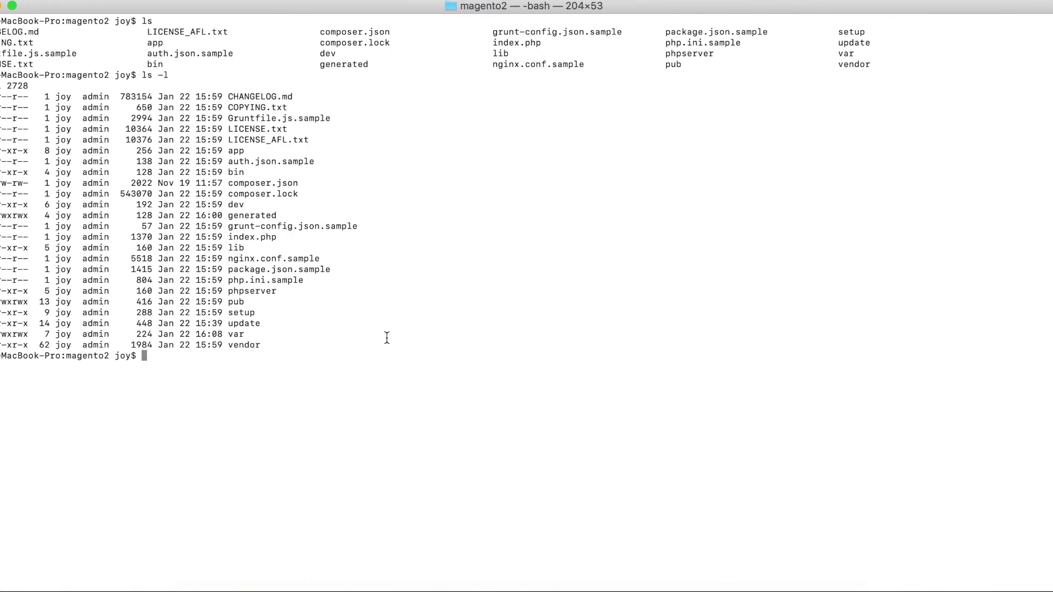
{"action": "key", "text": "ctrl+Left"}
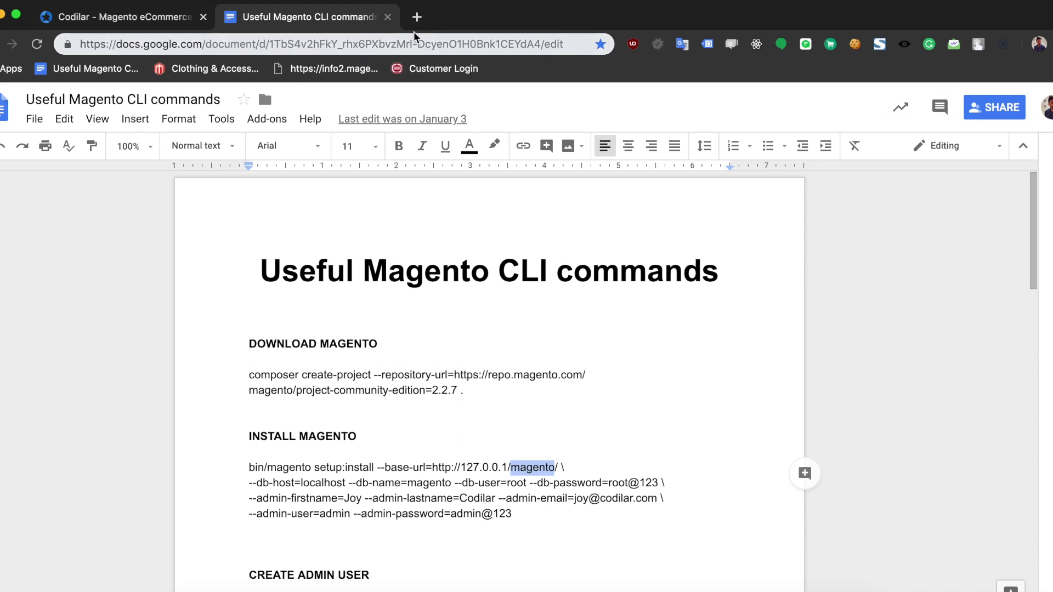
Step: Load 127.0.0.1/magento2/ in a new browser tab
{"action": "left_click", "coordinate": [417, 17]}
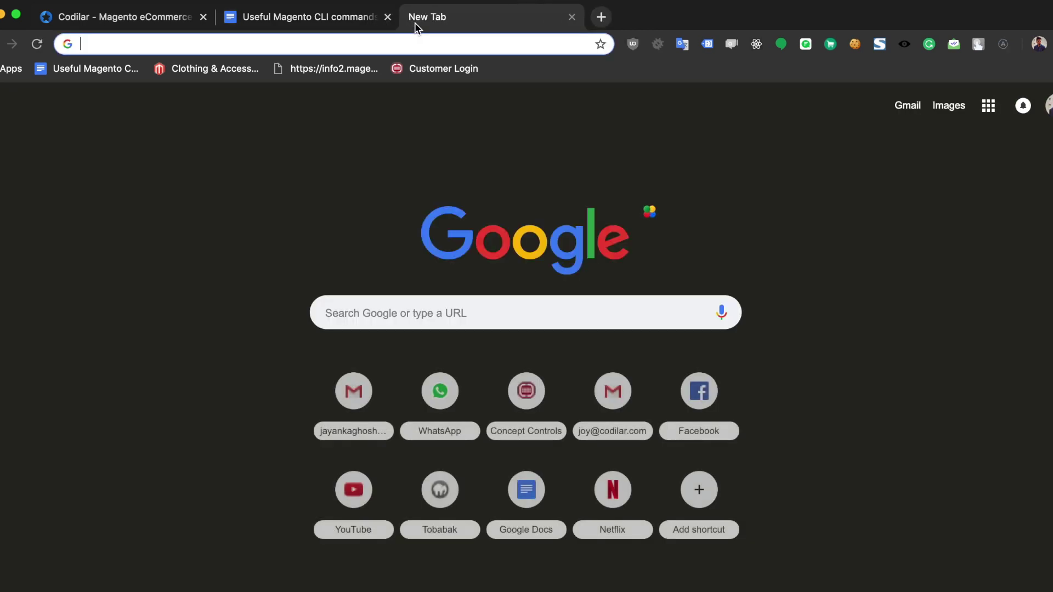
{"action": "type", "text": "127.0.0.1"}
{"action": "key", "text": "Down"}
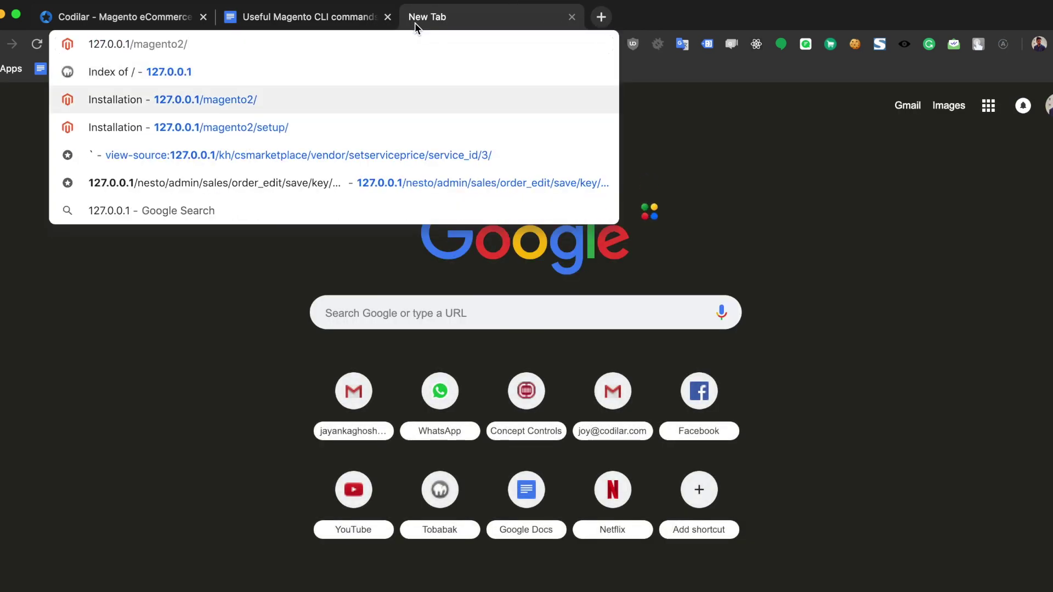
{"action": "key", "text": "Return"}
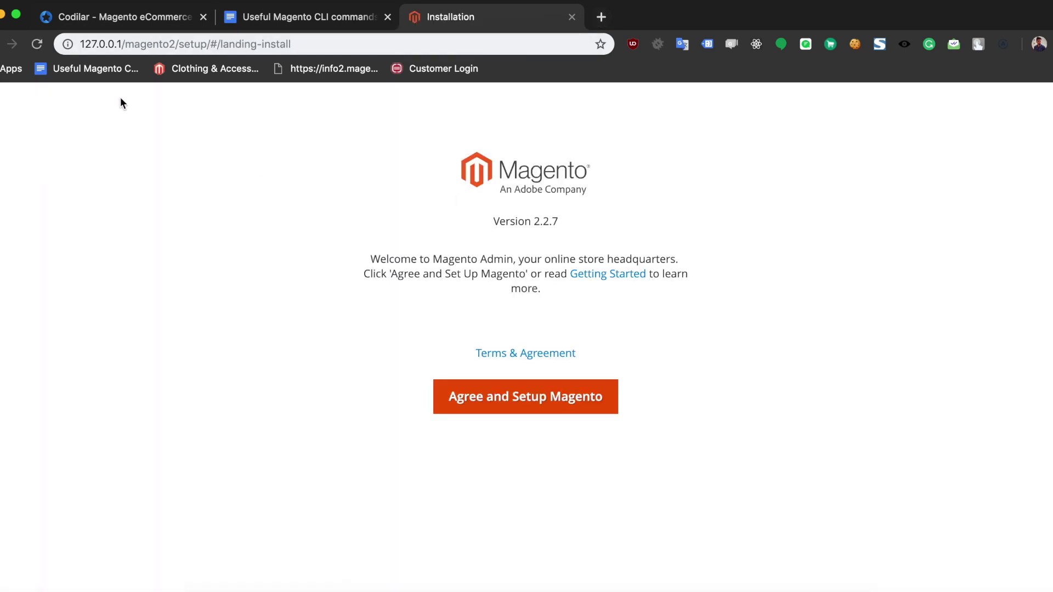
Step: Keep the host as 127.0.0.1 rather than localhost, then agree and start the Magento setup
{"action": "left_click_drag", "start_coordinate": [122, 47], "coordinate": [65, 45]}
{"action": "type", "text": "localhost"}
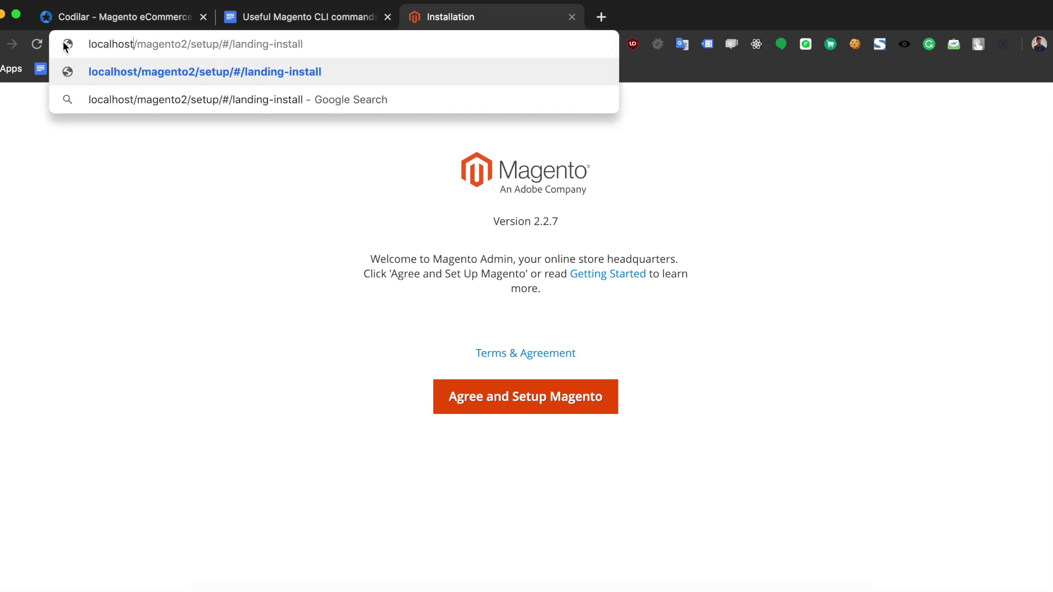
{"action": "key", "text": "BackSpace"}
{"action": "key", "text": "BackSpace"}
{"action": "key", "text": "BackSpace"}
{"action": "key", "text": "BackSpace"}
{"action": "key", "text": "BackSpace"}
{"action": "key", "text": "BackSpace"}
{"action": "key", "text": "BackSpace"}
{"action": "key", "text": "BackSpace"}
{"action": "key", "text": "BackSpace"}
{"action": "type", "text": "12"}
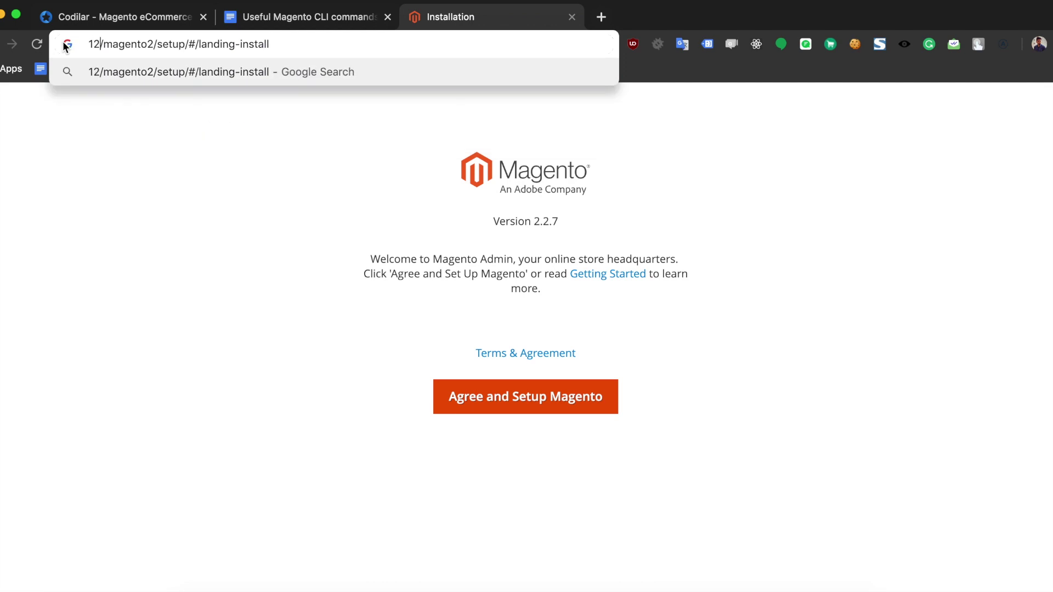
{"action": "type", "text": "7.0.0."}
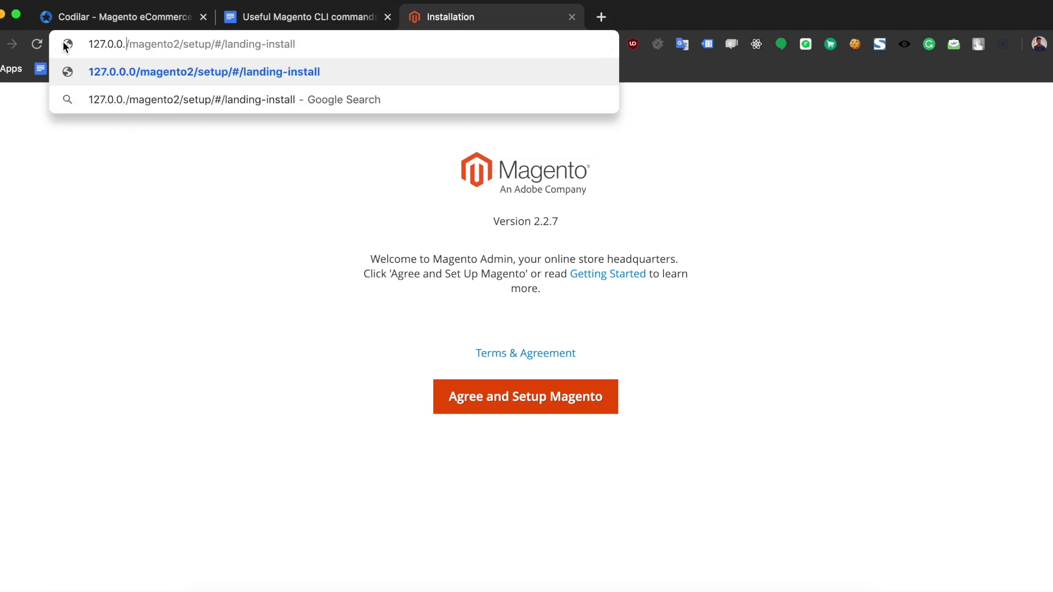
{"action": "type", "text": "1"}
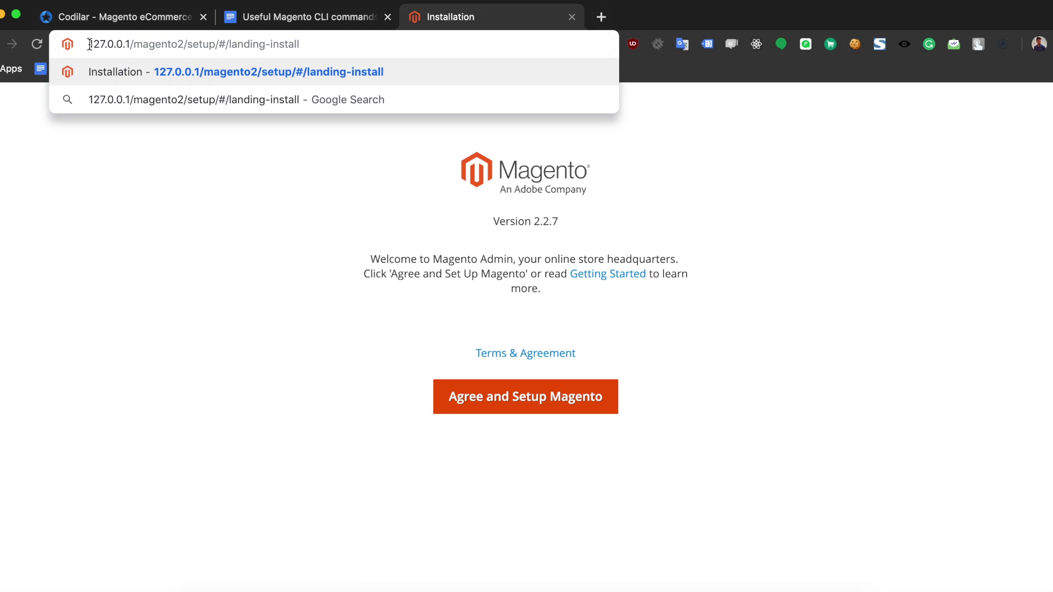
{"action": "left_click_drag", "start_coordinate": [89, 44], "coordinate": [137, 42]}
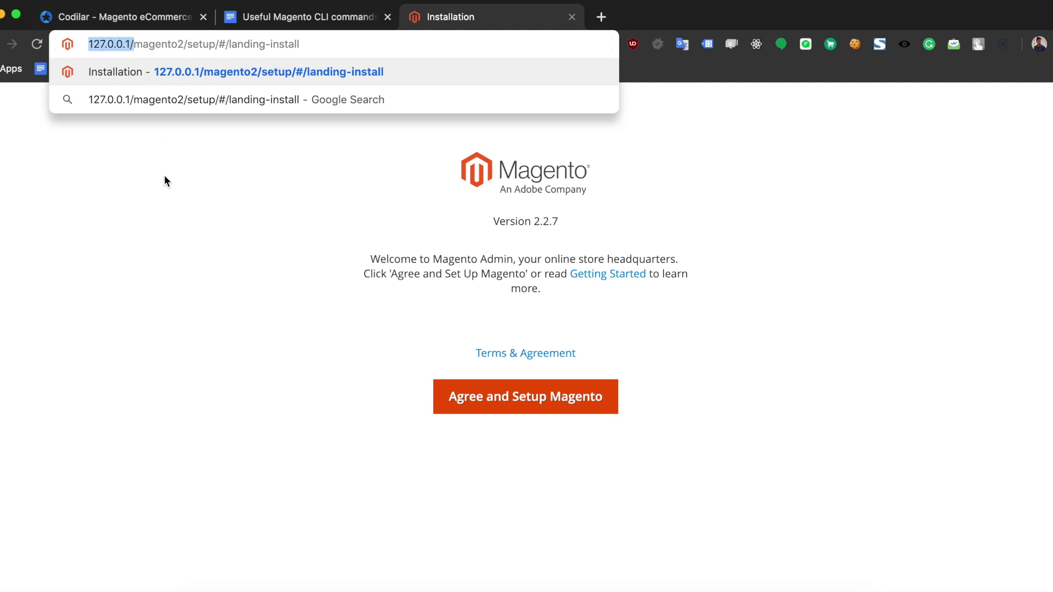
{"action": "left_click", "coordinate": [164, 226]}
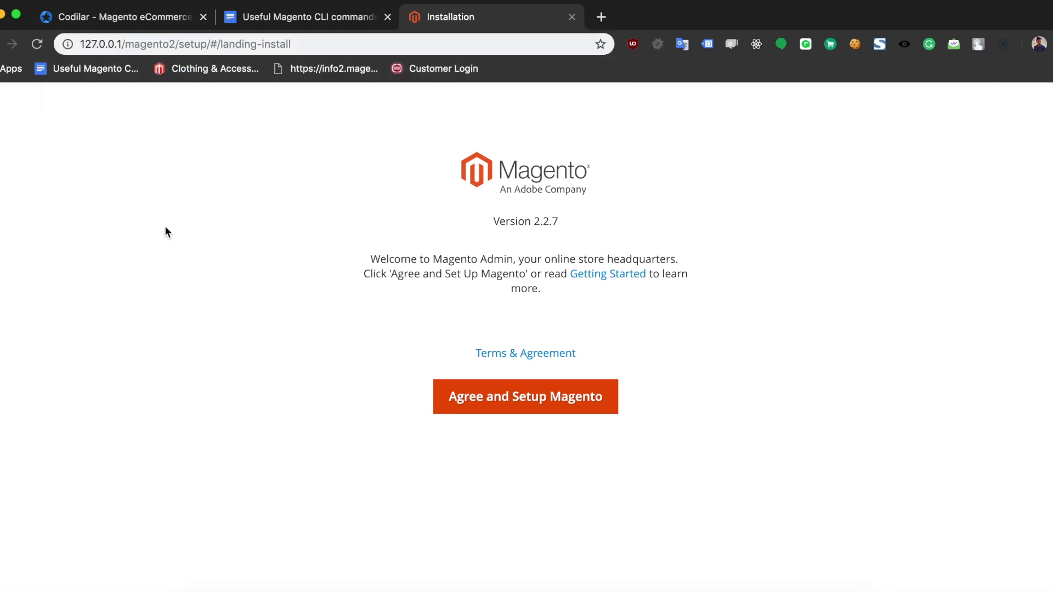
{"action": "left_click", "coordinate": [463, 398]}
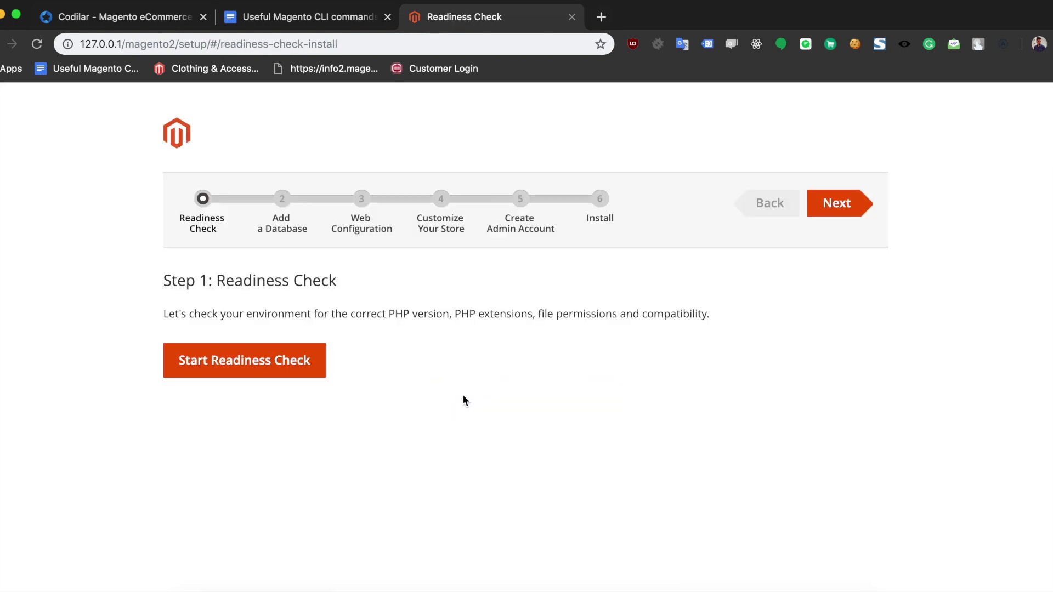
Step: Pass the readiness check and replace the prefilled database password
{"action": "left_click", "coordinate": [265, 357]}
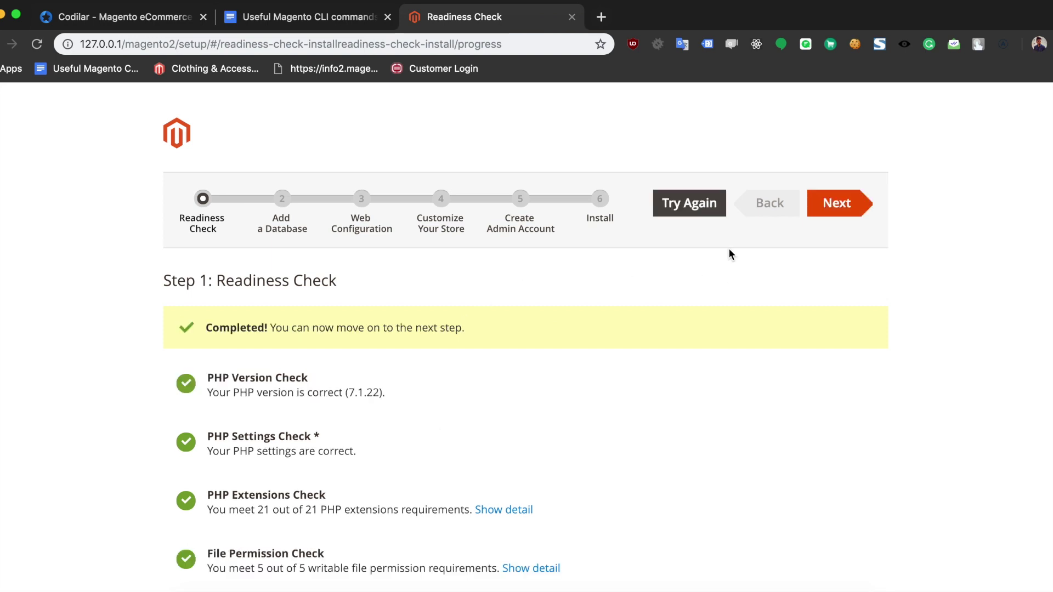
{"action": "left_click", "coordinate": [814, 203]}
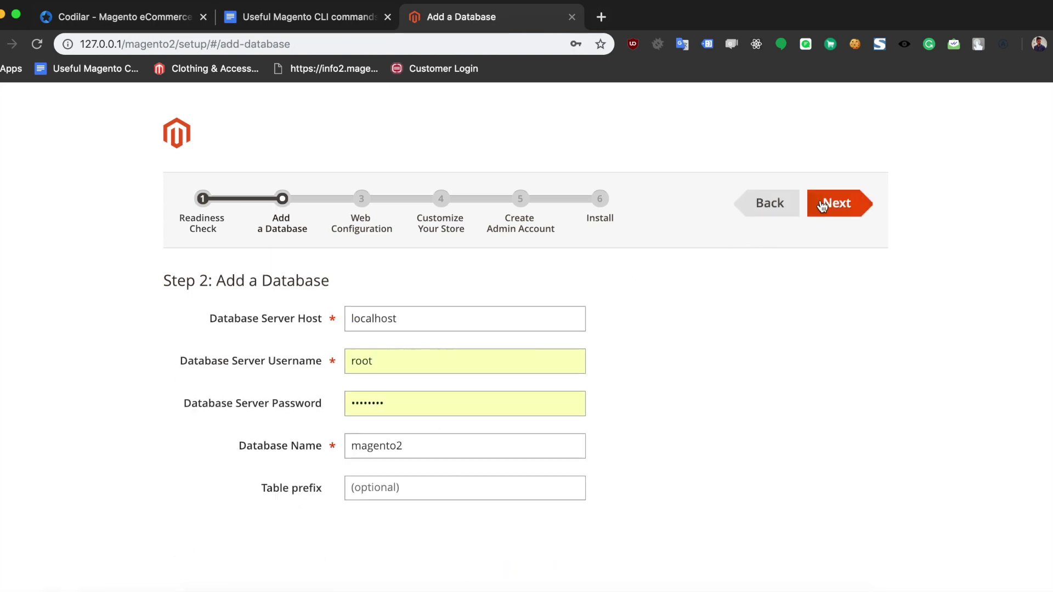
{"action": "left_click", "coordinate": [472, 399]}
{"action": "key", "text": "BackSpace"}
{"action": "key", "text": "BackSpace"}
{"action": "key", "text": "BackSpace"}
{"action": "key", "text": "BackSpace"}
{"action": "key", "text": "BackSpace"}
{"action": "key", "text": "BackSpace"}
{"action": "key", "text": "BackSpace"}
{"action": "key", "text": "BackSpace"}
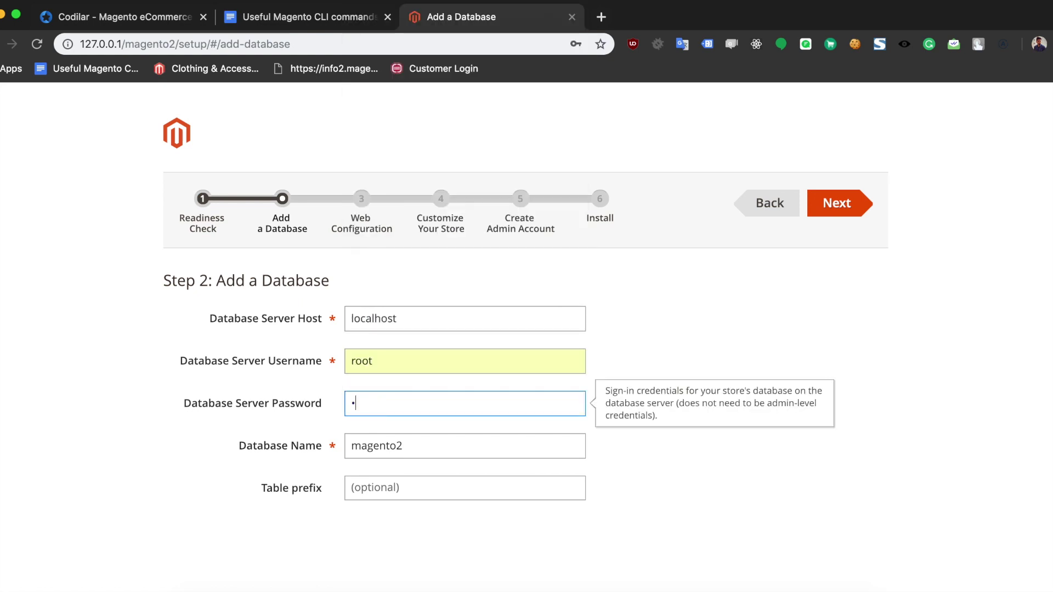
{"action": "type", "text": "root"}
{"action": "key", "text": "Tab"}
Step: Keep the database name magento2 and continue to Web Configuration
{"action": "left_click", "coordinate": [422, 451]}
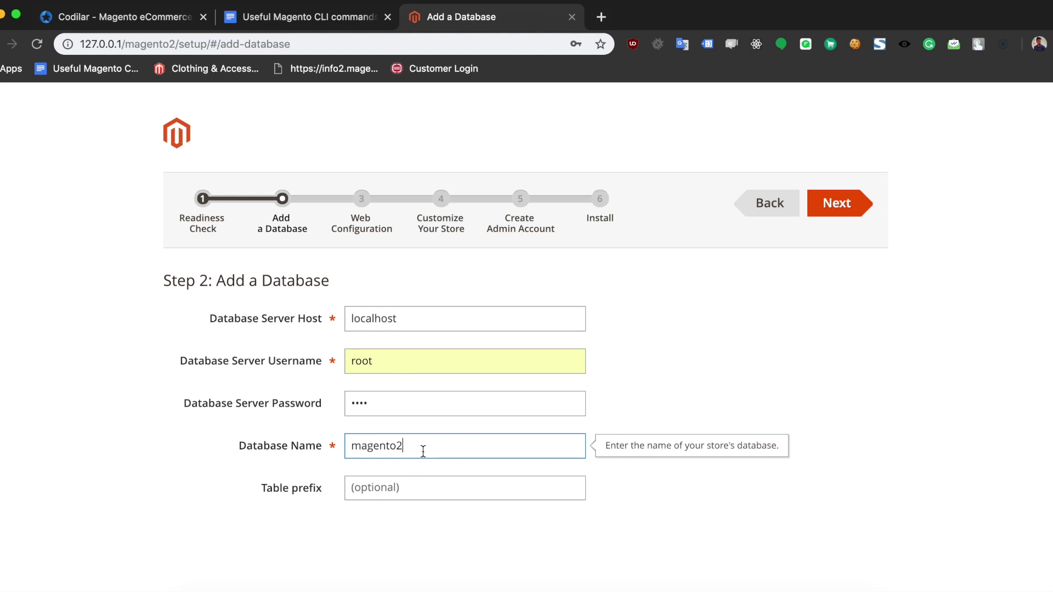
{"action": "left_click", "coordinate": [722, 371]}
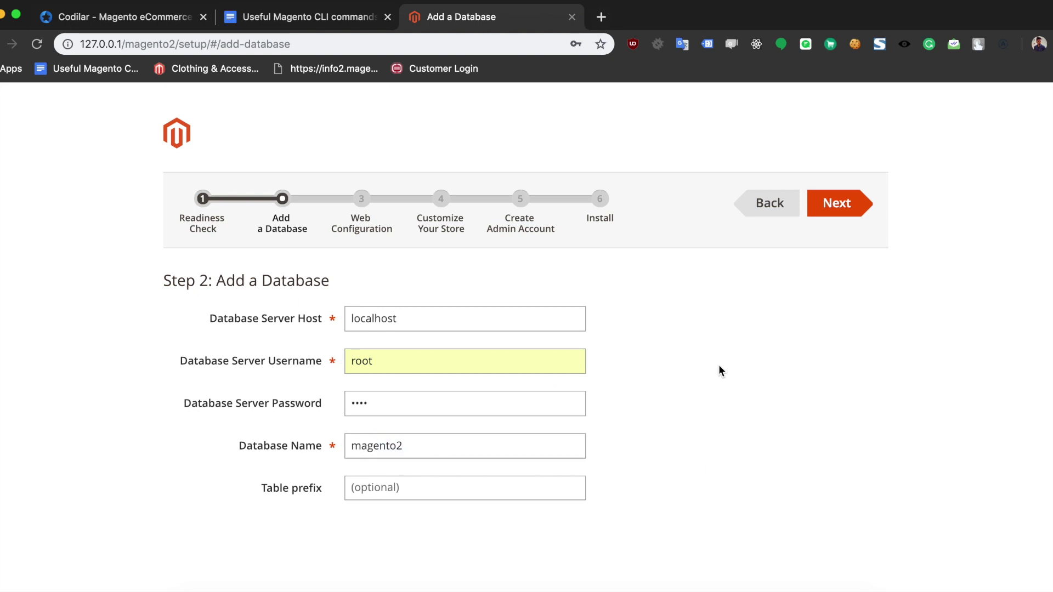
{"action": "left_click", "coordinate": [461, 451]}
{"action": "double_click", "coordinate": [460, 451]}
{"action": "left_click", "coordinate": [694, 380]}
{"action": "left_click", "coordinate": [828, 206]}
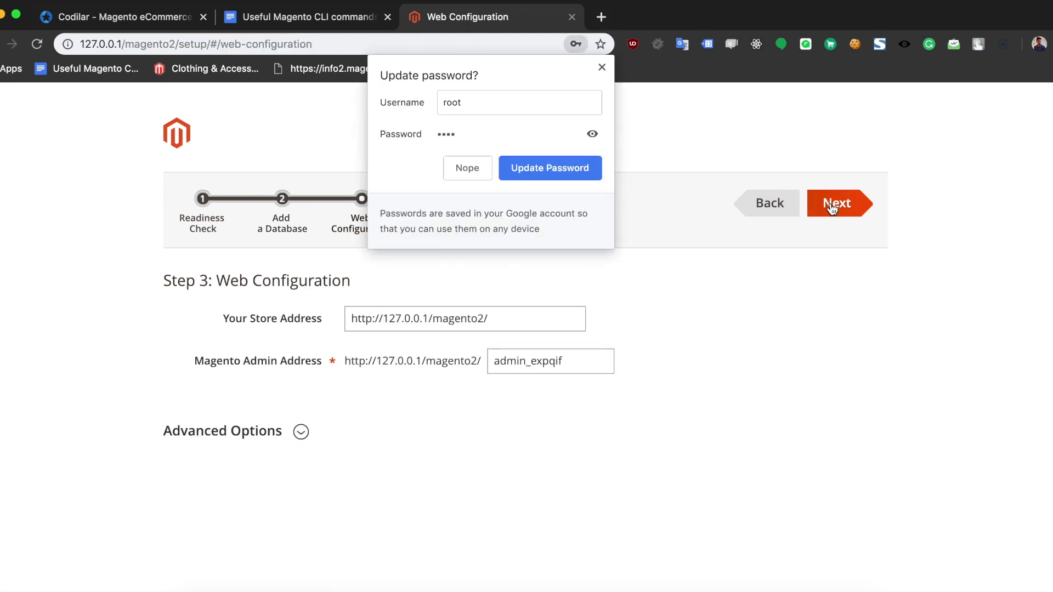
Step: Edit the Magento admin address by trimming its generated suffix and prefixing it with 'demo'
{"action": "left_click", "coordinate": [596, 369]}
{"action": "key", "text": "BackSpace"}
{"action": "key", "text": "BackSpace"}
{"action": "key", "text": "BackSpace"}
{"action": "key", "text": "BackSpace"}
{"action": "key", "text": "BackSpace"}
{"action": "key", "text": "BackSpace"}
{"action": "key", "text": "BackSpace"}
{"action": "key", "text": "BackSpace"}
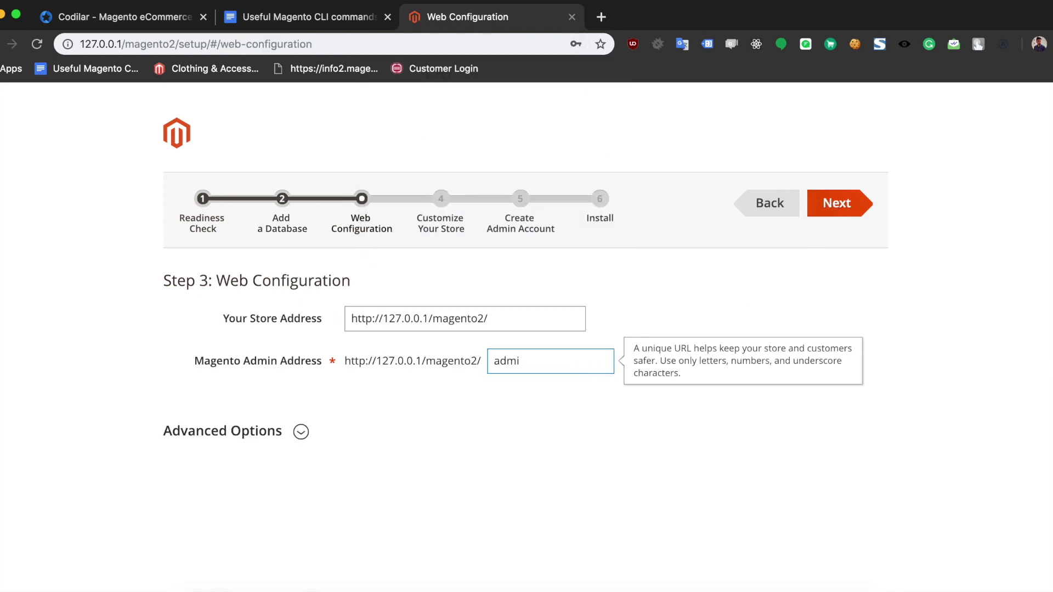
{"action": "type", "text": "n"}
{"action": "left_click", "coordinate": [494, 360]}
{"action": "type", "text": "demo"}
Step: Accept the web configuration and keep the GMT, US Dollar and English (United States) store defaults
{"action": "left_click", "coordinate": [728, 300]}
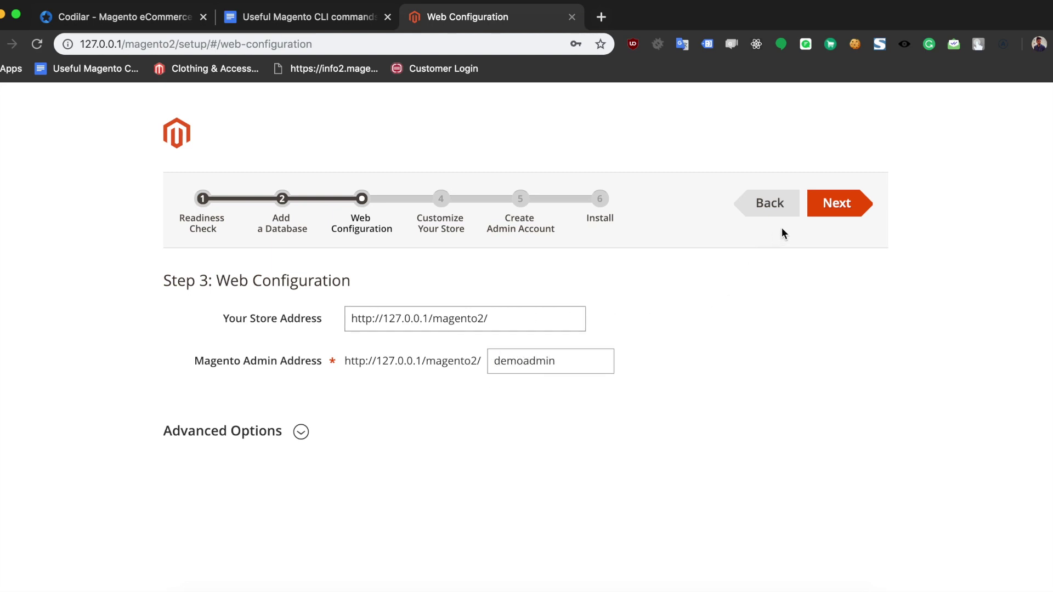
{"action": "left_click", "coordinate": [827, 210]}
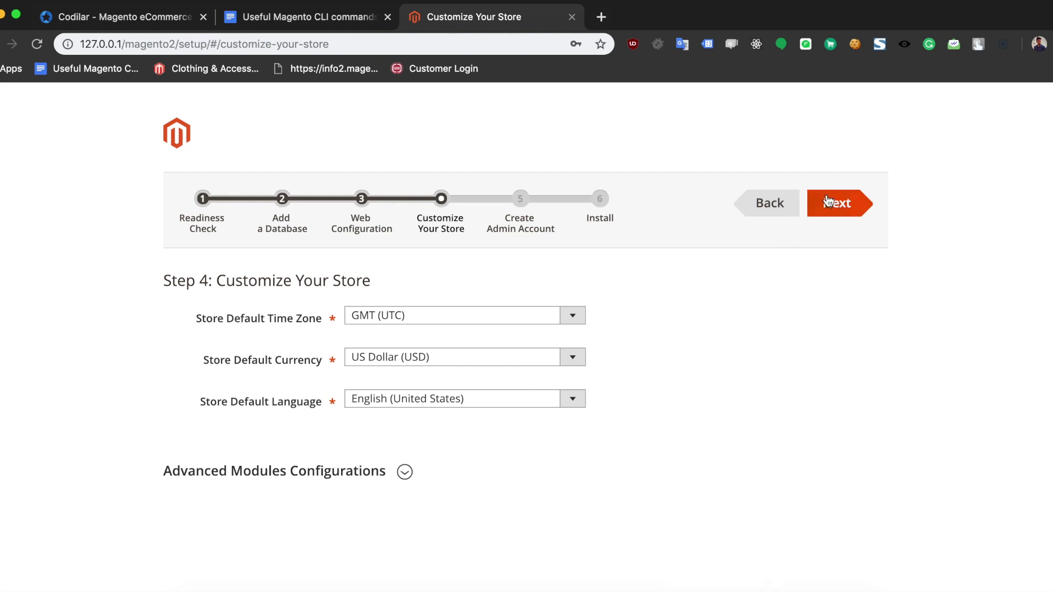
{"action": "left_click", "coordinate": [828, 202]}
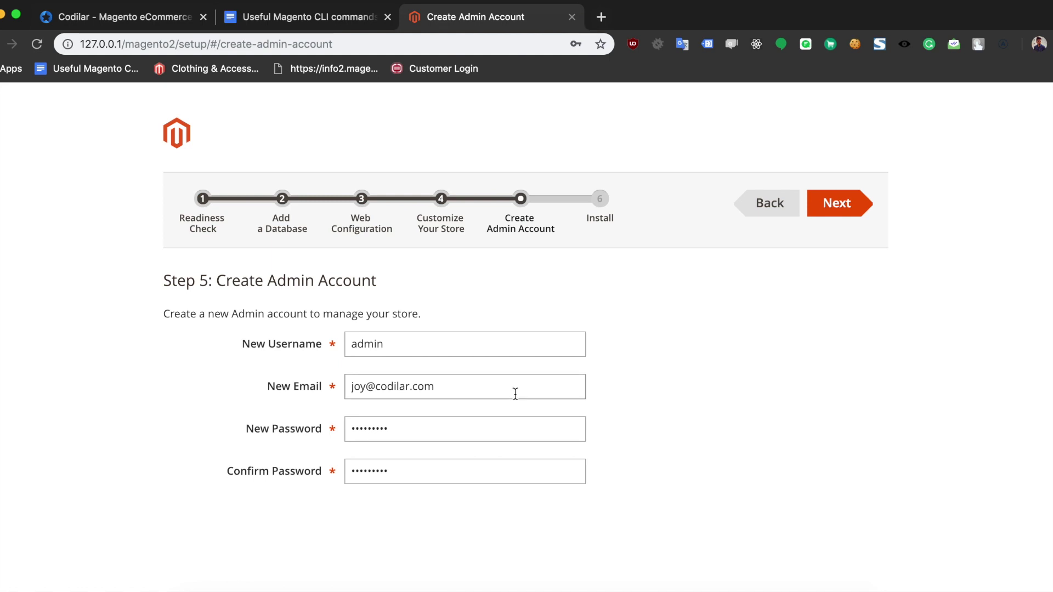
Step: Enter admin as the username, accept the suggested e-mail, and type the new password twice
{"action": "left_click", "coordinate": [430, 347]}
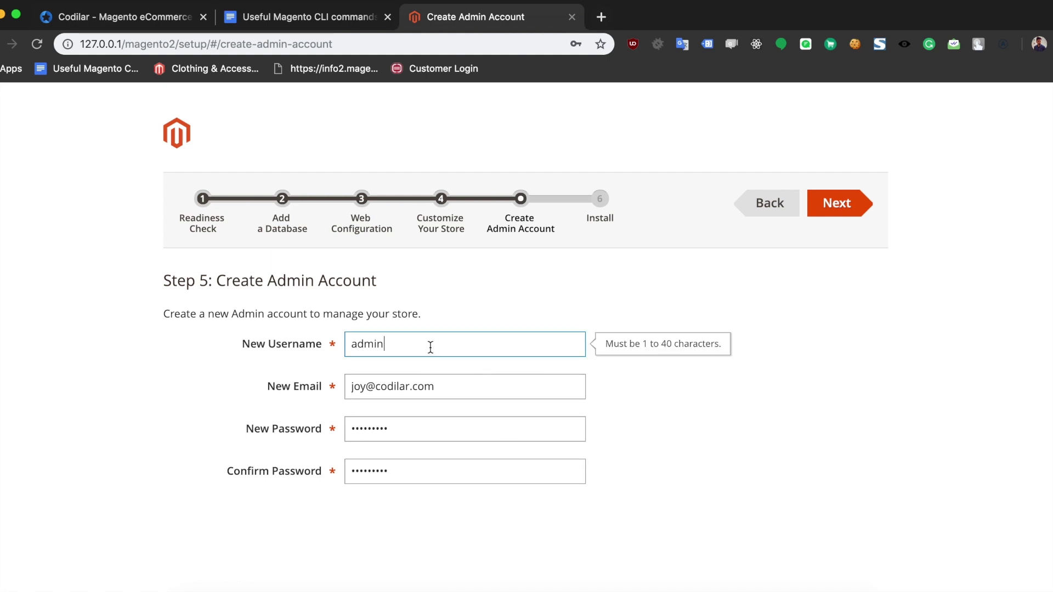
{"action": "left_click", "coordinate": [467, 387]}
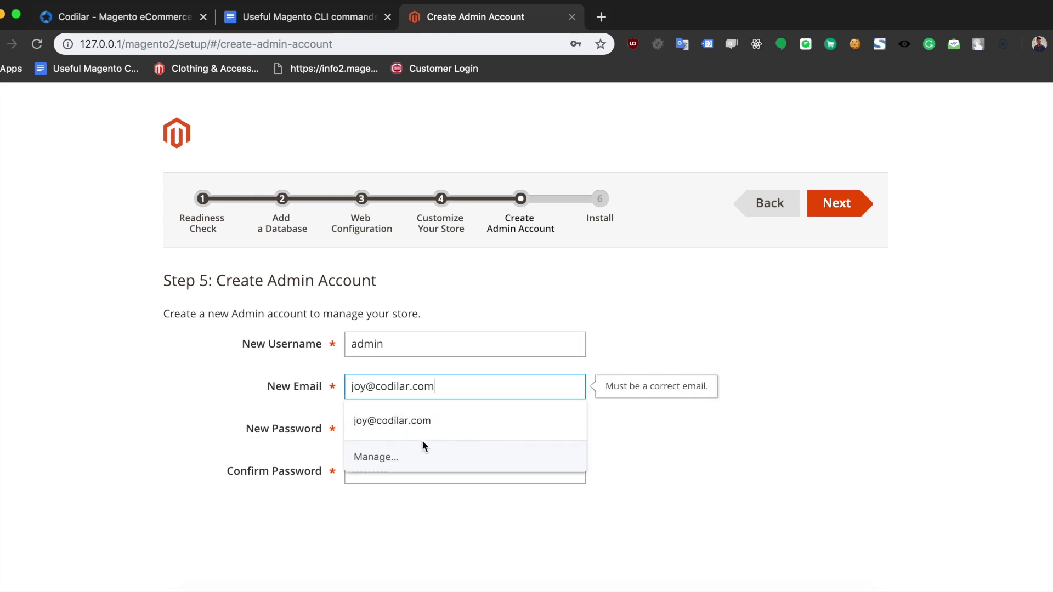
{"action": "left_click", "coordinate": [375, 420]}
{"action": "left_click", "coordinate": [431, 433]}
{"action": "key", "text": "BackSpace"}
{"action": "key", "text": "BackSpace"}
{"action": "key", "text": "BackSpace"}
{"action": "key", "text": "BackSpace"}
{"action": "key", "text": "BackSpace"}
{"action": "key", "text": "BackSpace"}
{"action": "key", "text": "BackSpace"}
{"action": "key", "text": "BackSpace"}
{"action": "key", "text": "BackSpace"}
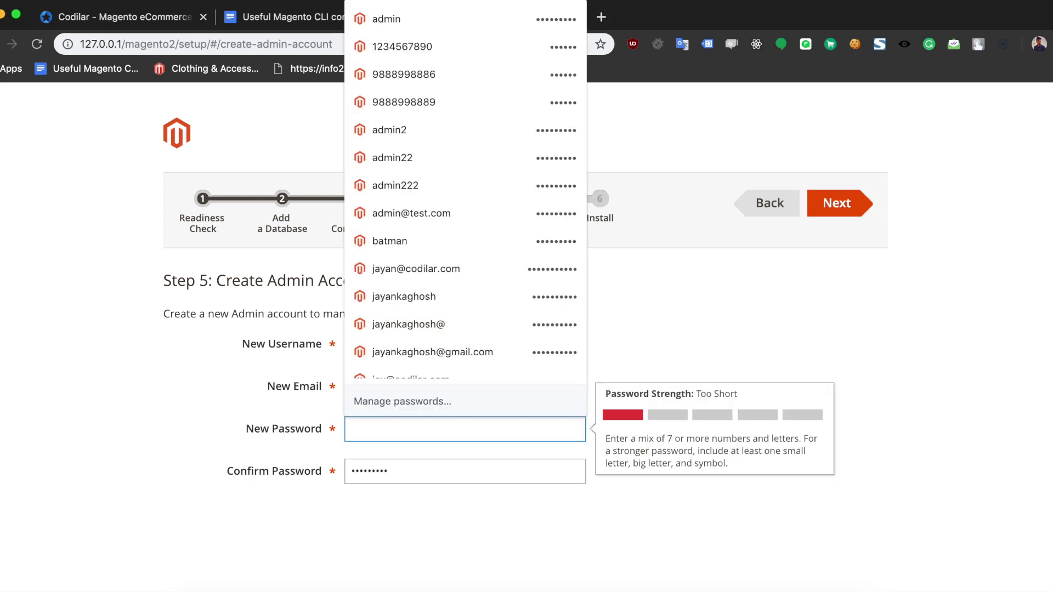
{"action": "type", "text": "admin@123"}
{"action": "key", "text": "Tab"}
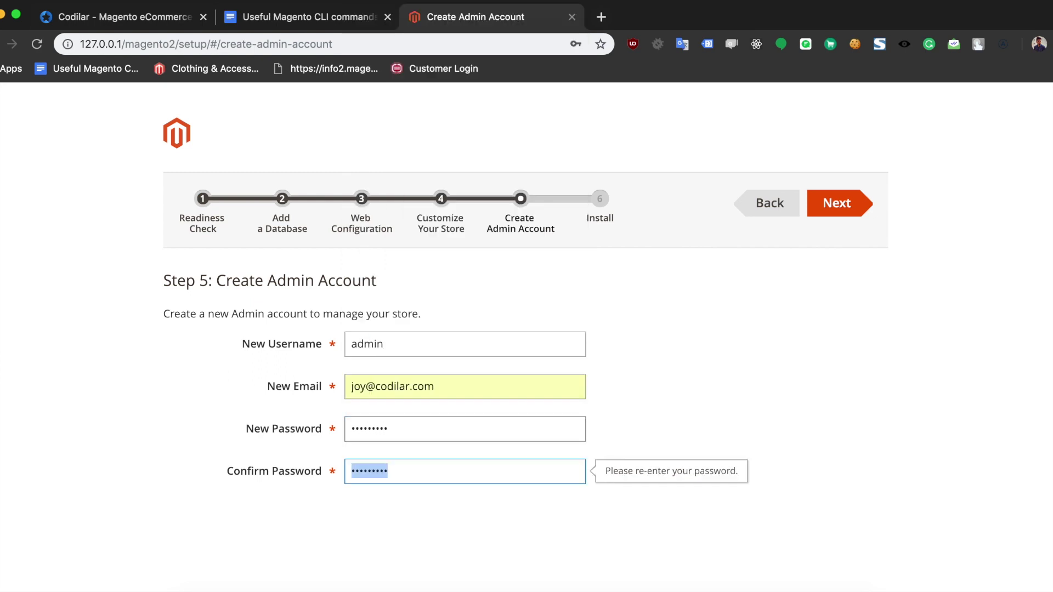
{"action": "type", "text": "admin@123"}
{"action": "left_click", "coordinate": [778, 371]}
Step: Run Install Now on Step 6 and follow the console log until the Success page appears
{"action": "left_click", "coordinate": [821, 215]}
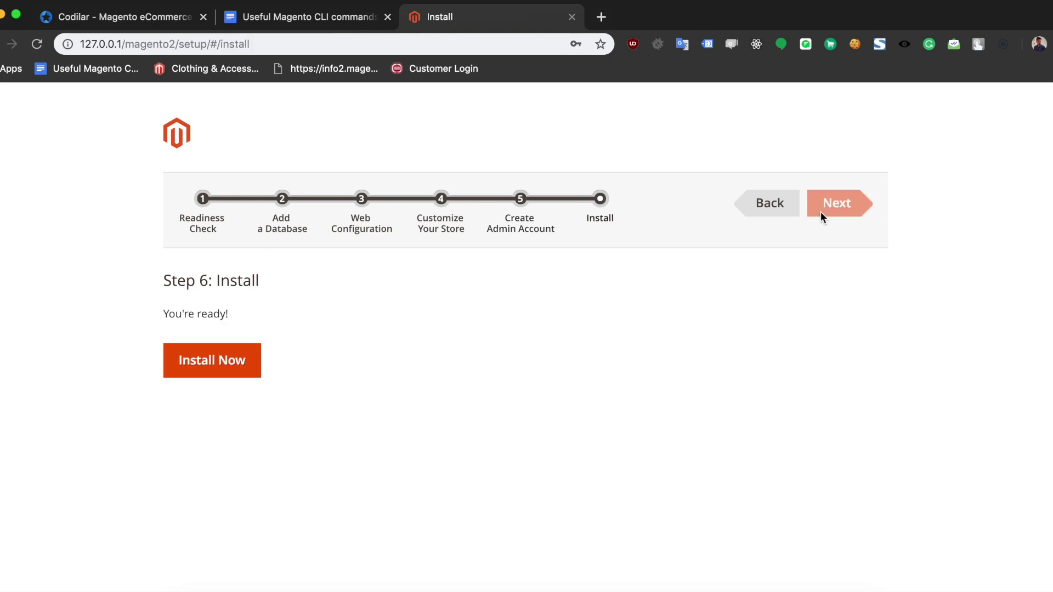
{"action": "left_click", "coordinate": [199, 367]}
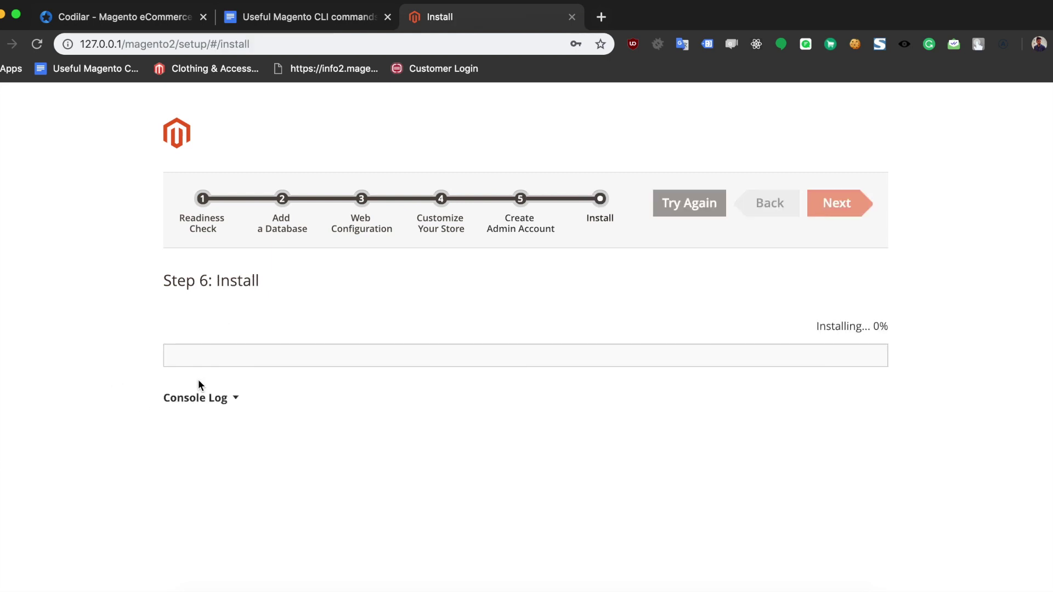
{"action": "left_click", "coordinate": [204, 399]}
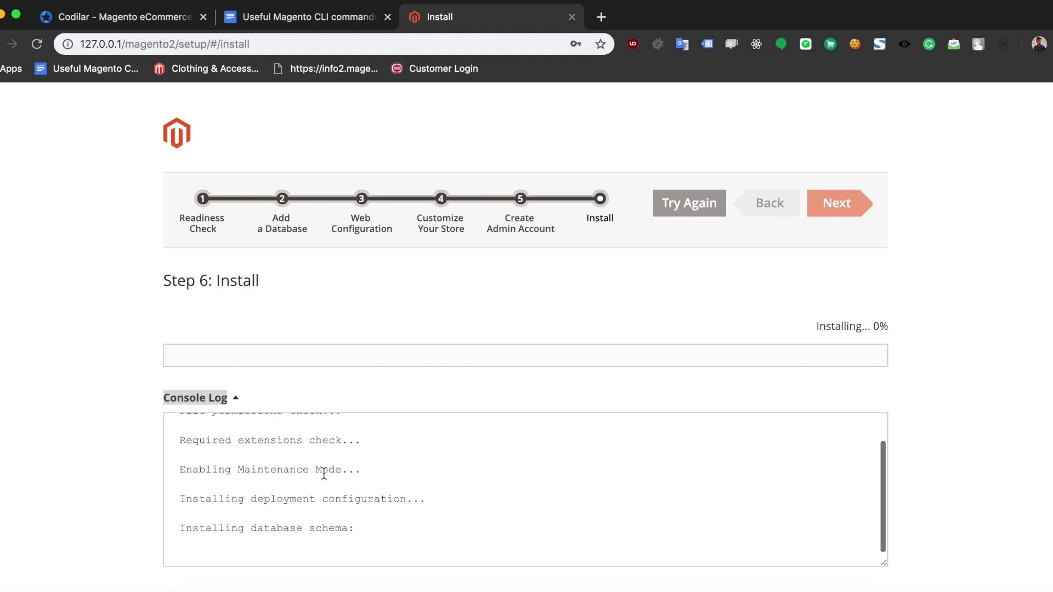
{"action": "left_click_drag", "start_coordinate": [181, 530], "coordinate": [406, 528]}
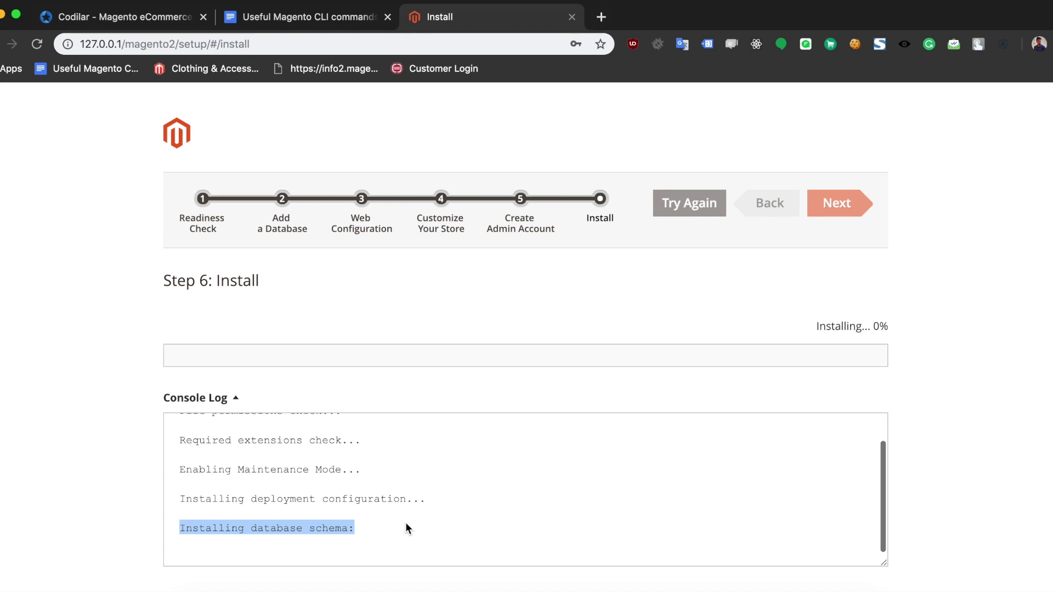
{"action": "left_click_drag", "start_coordinate": [185, 501], "coordinate": [455, 497]}
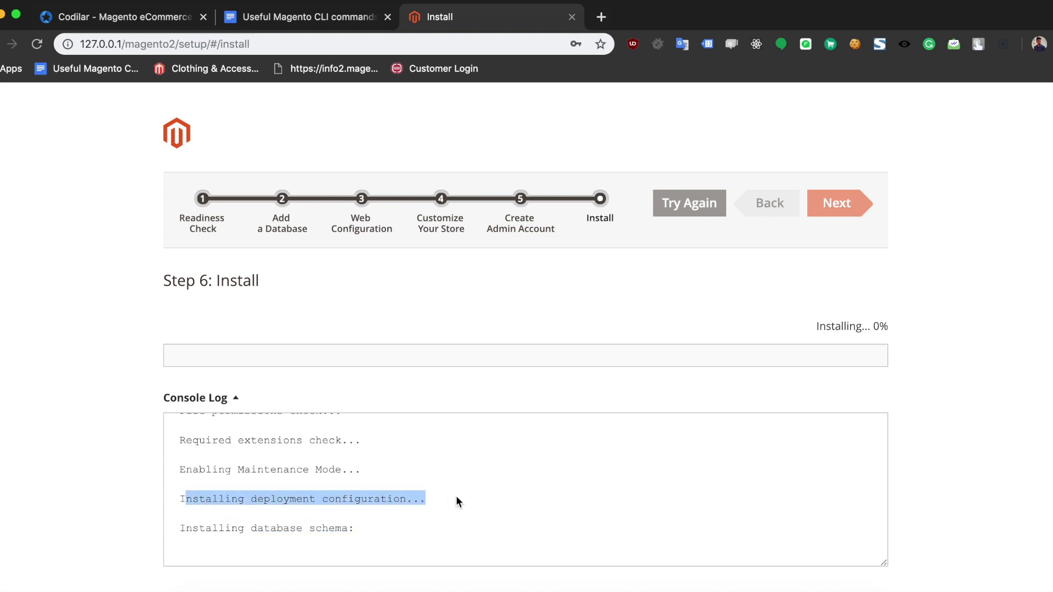
{"action": "left_click", "coordinate": [439, 514]}
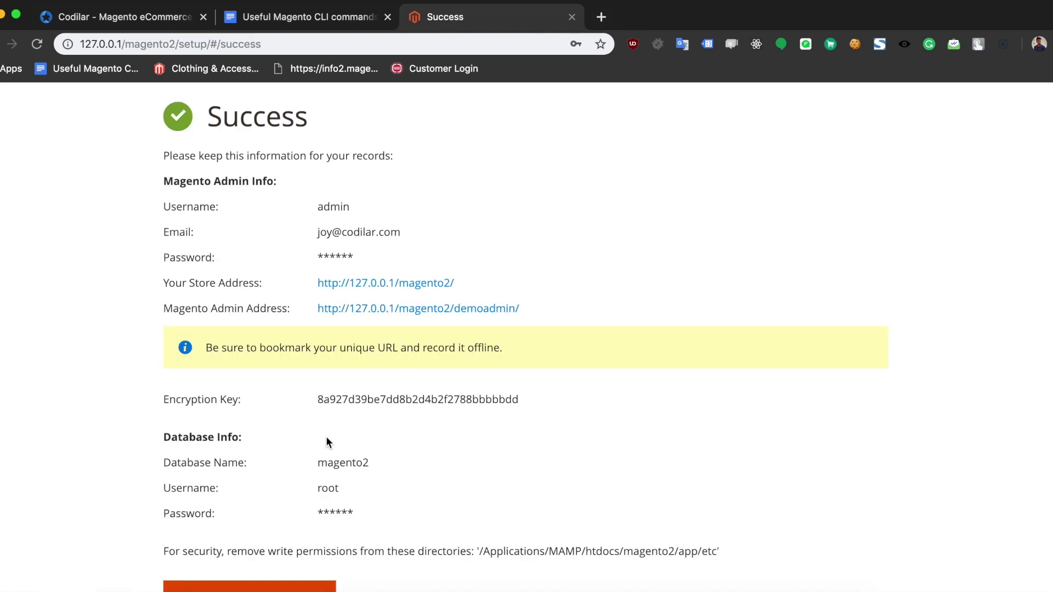
Step: Open the 127.0.0.1/magento2/ store link and the Magento Admin Address link in new tabs
{"action": "left_click_drag", "start_coordinate": [207, 115], "coordinate": [625, 140]}
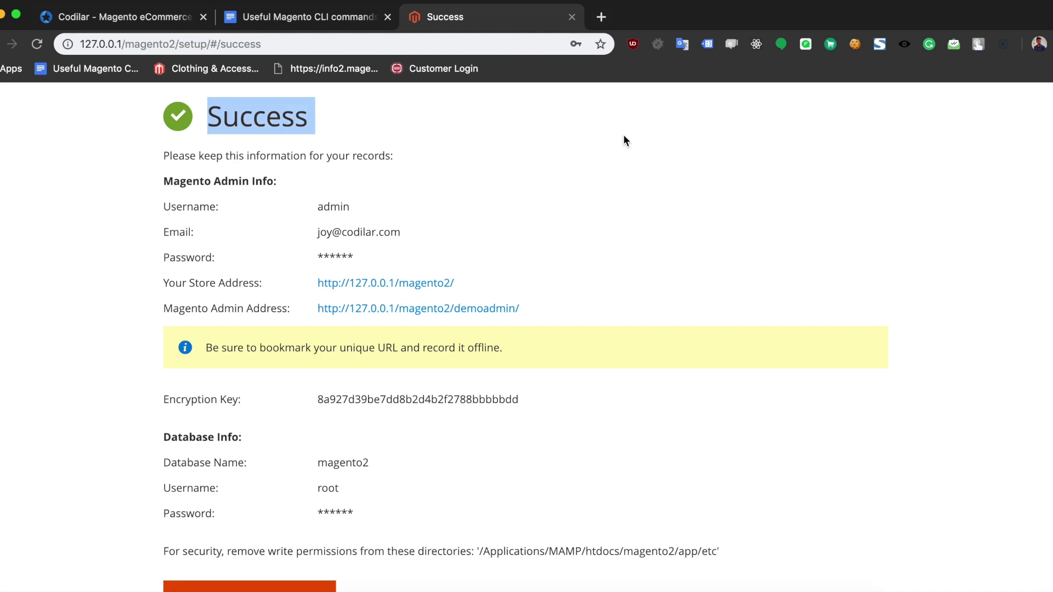
{"action": "left_click", "coordinate": [329, 204]}
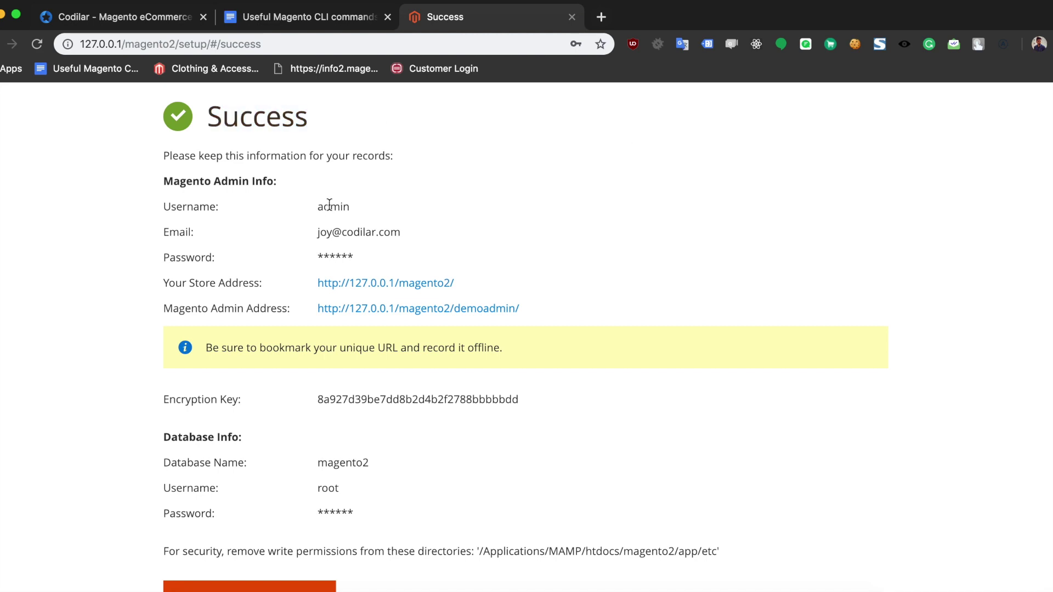
{"action": "right_click", "coordinate": [362, 283]}
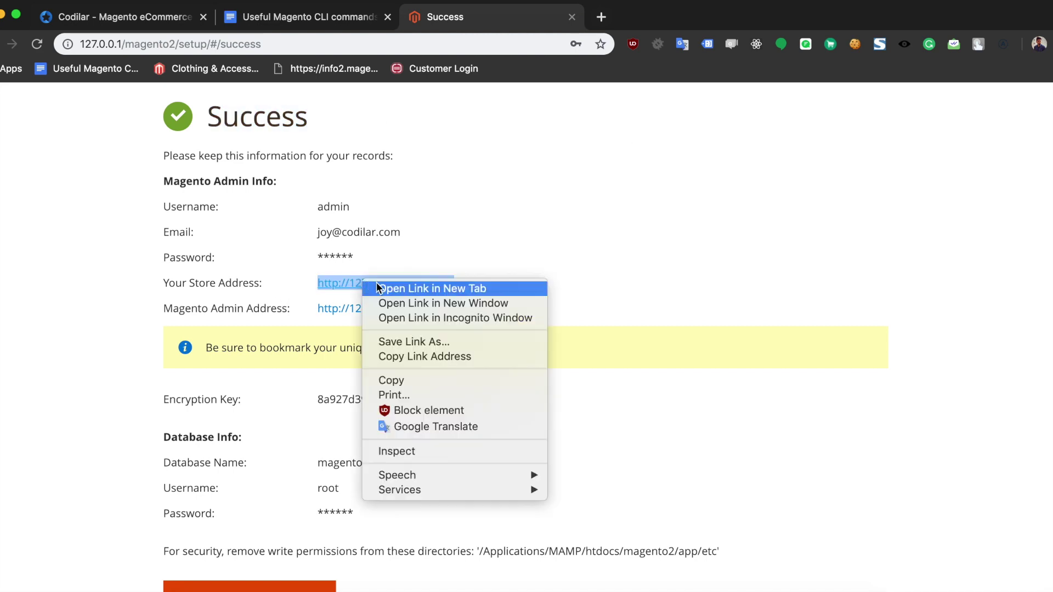
{"action": "left_click", "coordinate": [394, 288]}
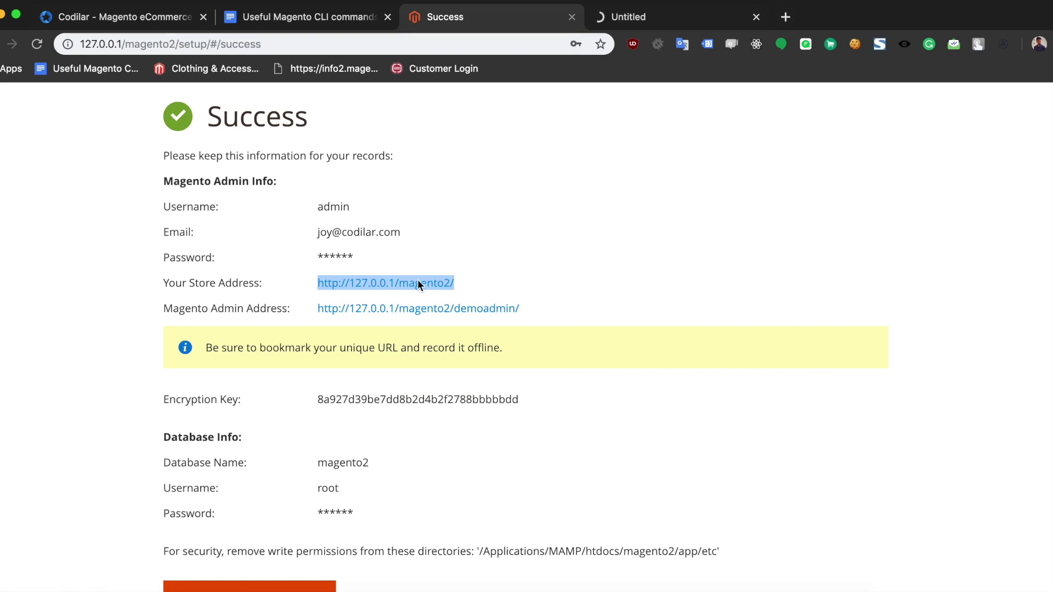
{"action": "right_click", "coordinate": [430, 308]}
{"action": "left_click", "coordinate": [450, 317]}
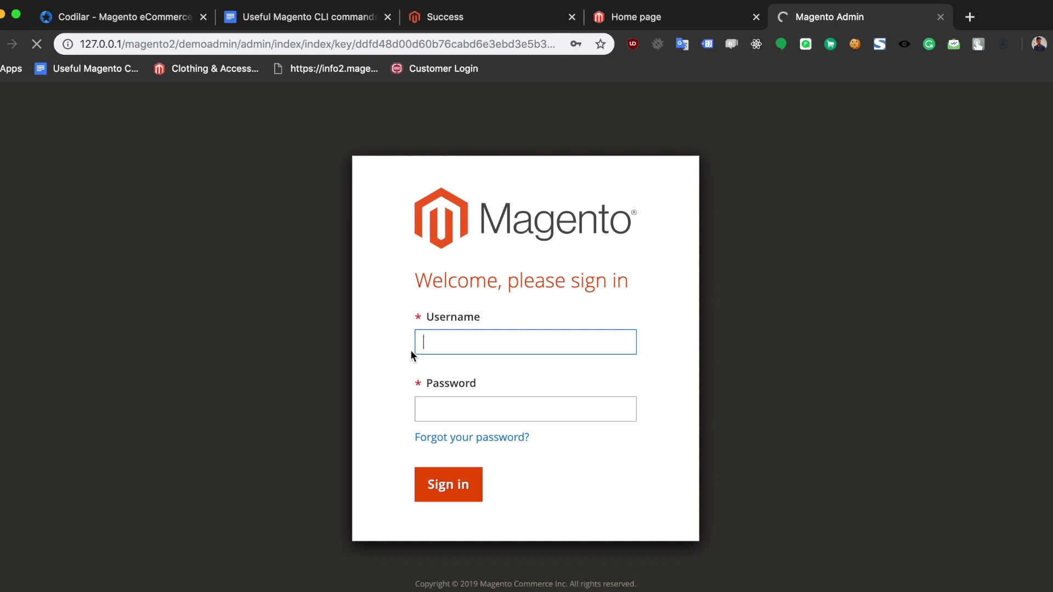
Step: Sign in to Magento Admin with username admin and the account password
{"action": "type", "text": "admin"}
{"action": "key", "text": "Tab"}
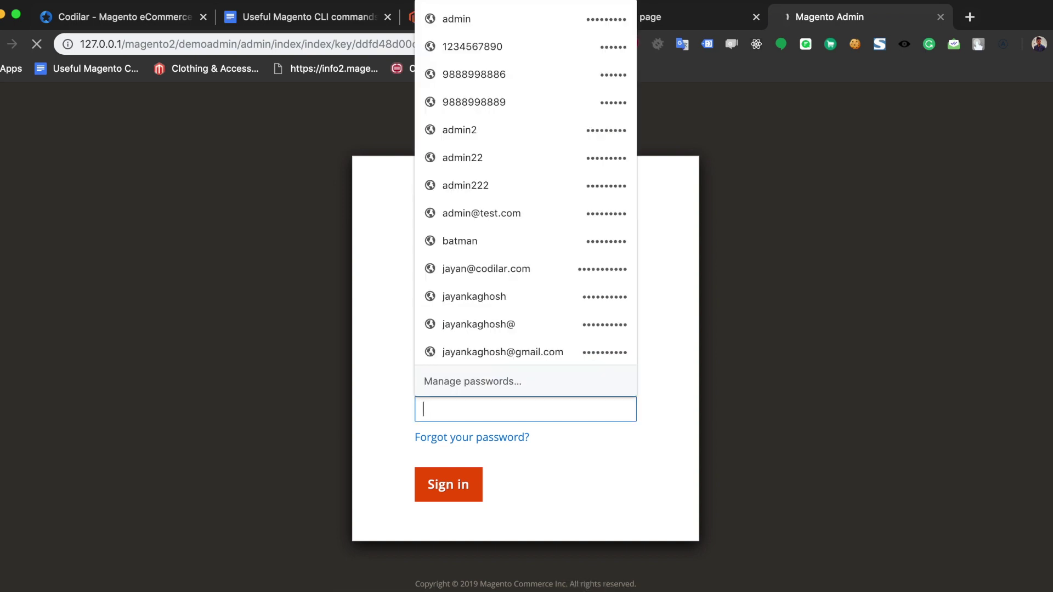
{"action": "type", "text": "123456789"}
{"action": "left_click", "coordinate": [721, 388]}
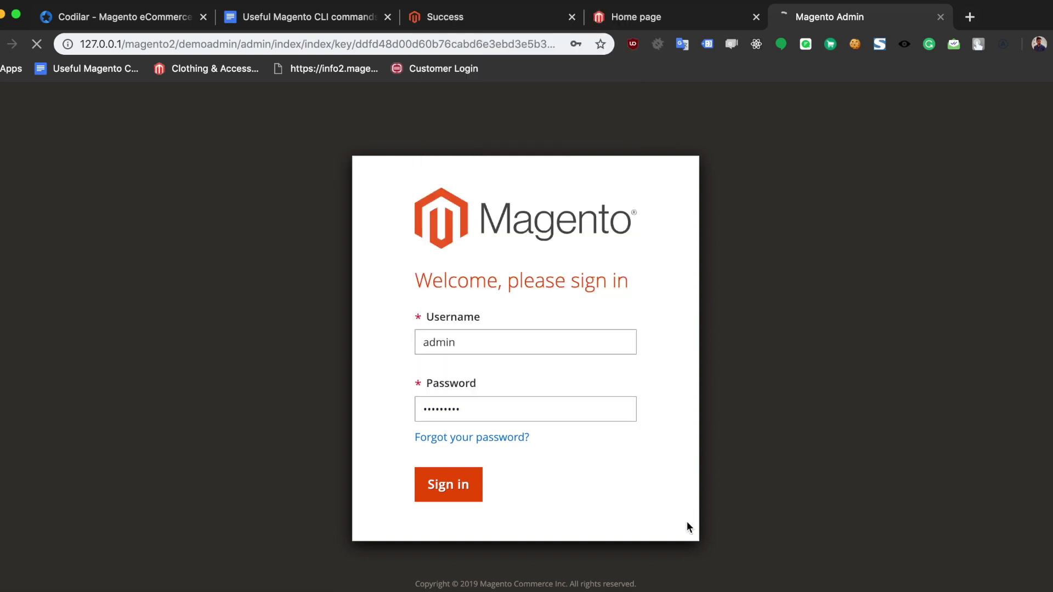
{"action": "left_click", "coordinate": [445, 485]}
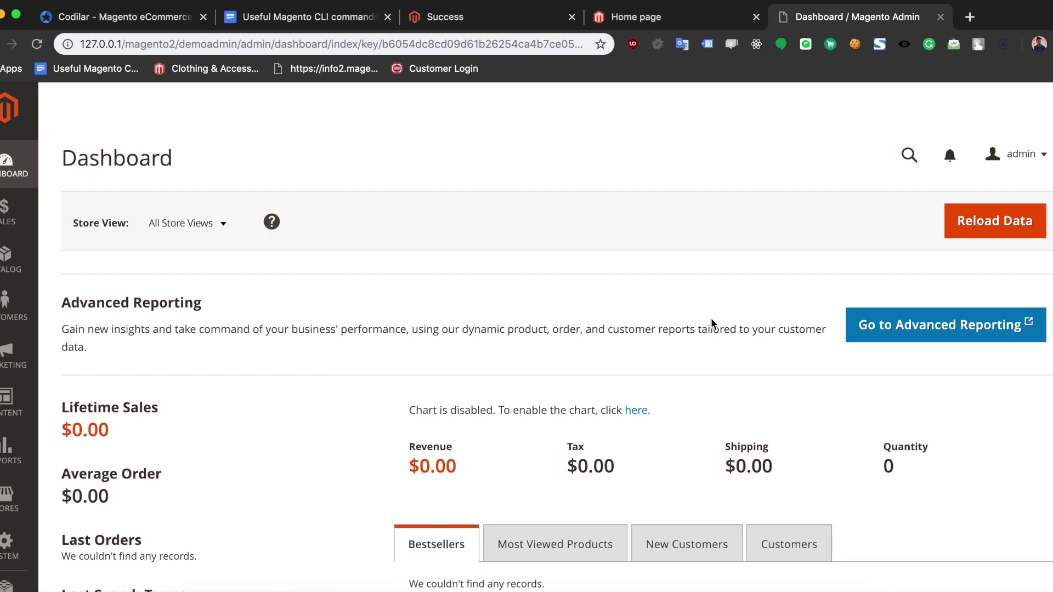
Step: Compare the Luma home page with the admin dashboard, then bring up Launchpad
{"action": "left_click", "coordinate": [639, 18]}
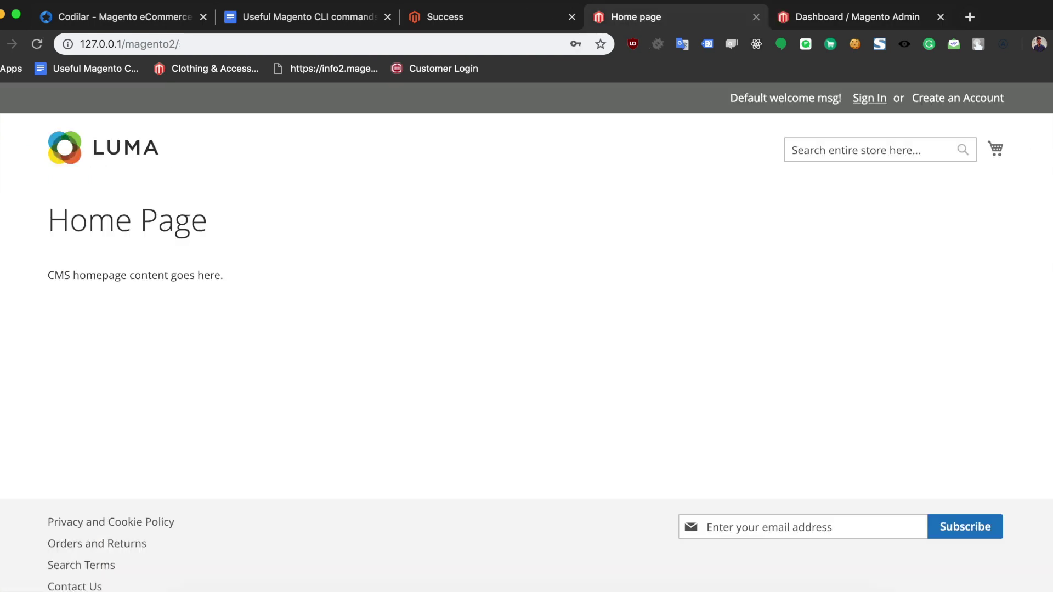
{"action": "left_click", "coordinate": [806, 23]}
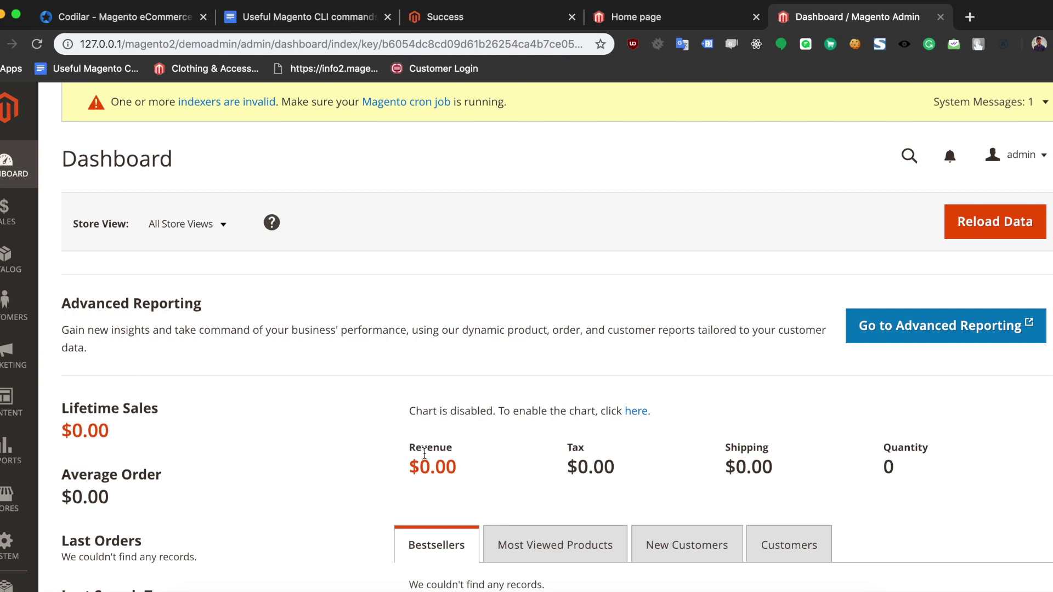
{"action": "left_click", "coordinate": [623, 16]}
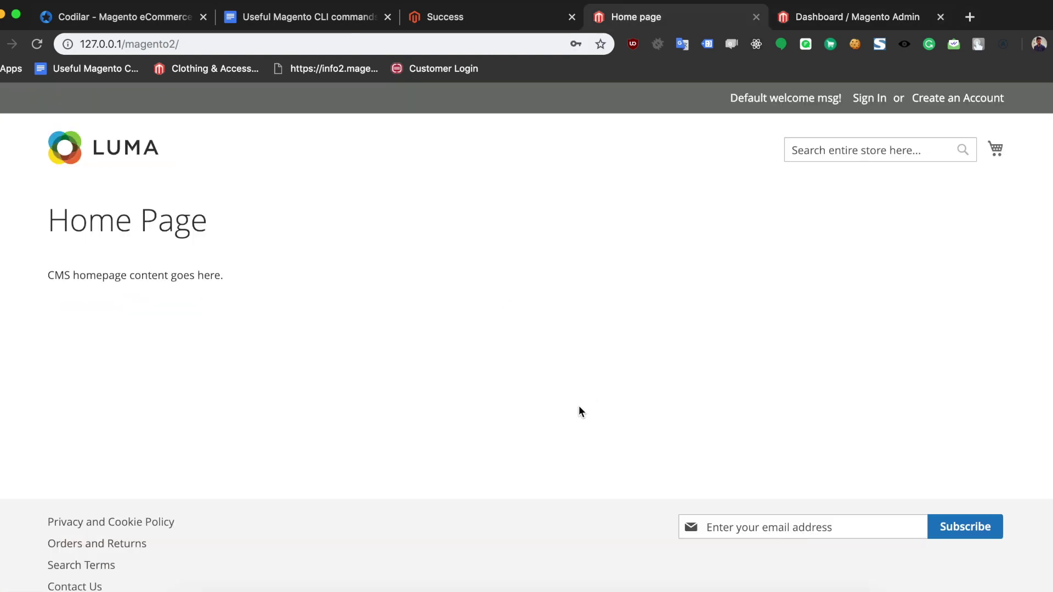
{"action": "key", "text": "F4"}
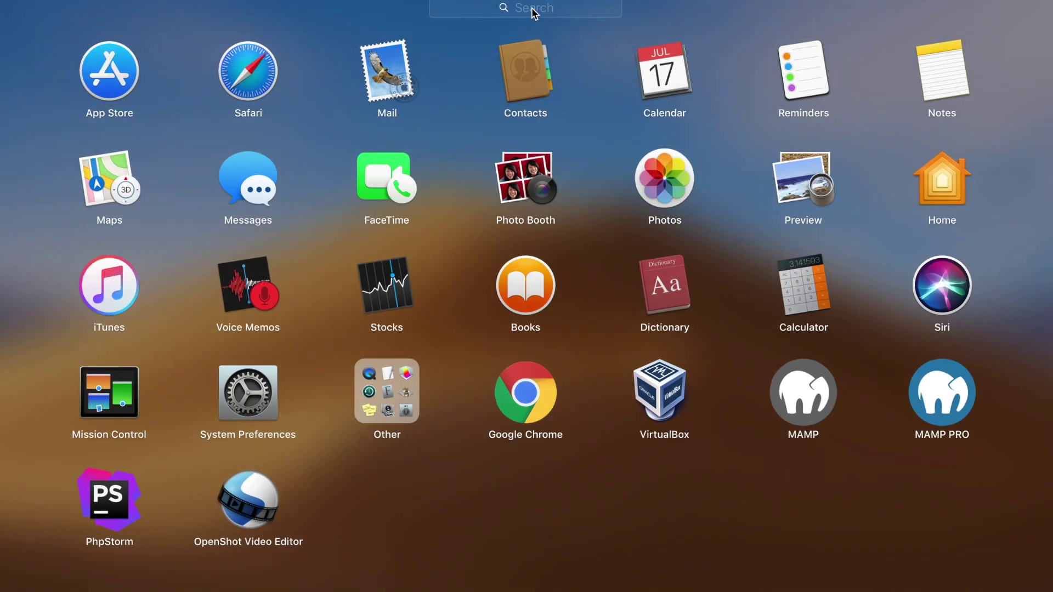
Step: Launch PhpStorm and open /Applications/MAMP/htdocs/magento2 as a project
{"action": "type", "text": "php"}
{"action": "left_click", "coordinate": [519, 77]}
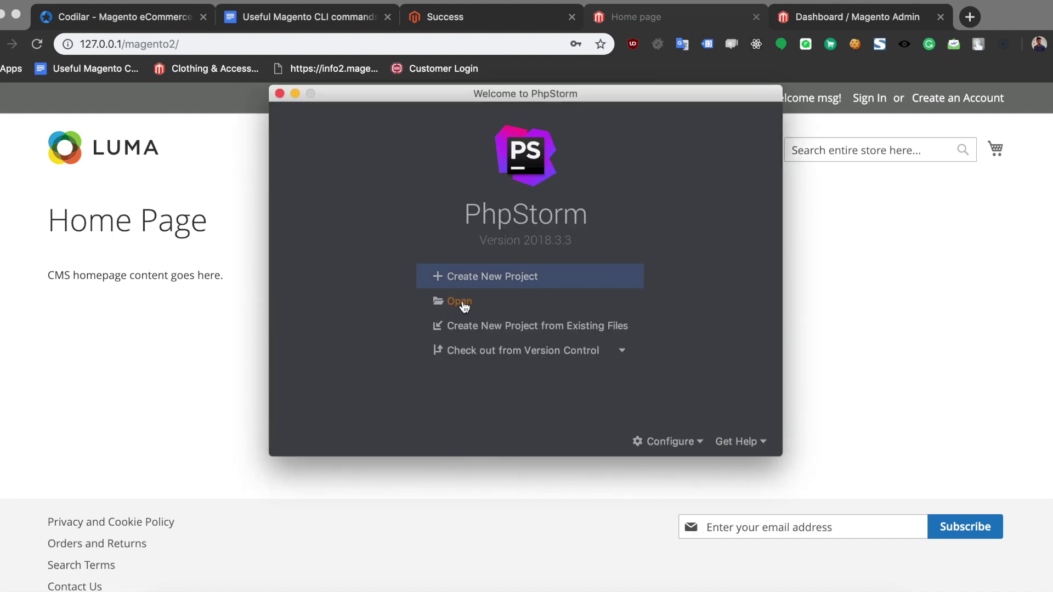
{"action": "left_click", "coordinate": [465, 306]}
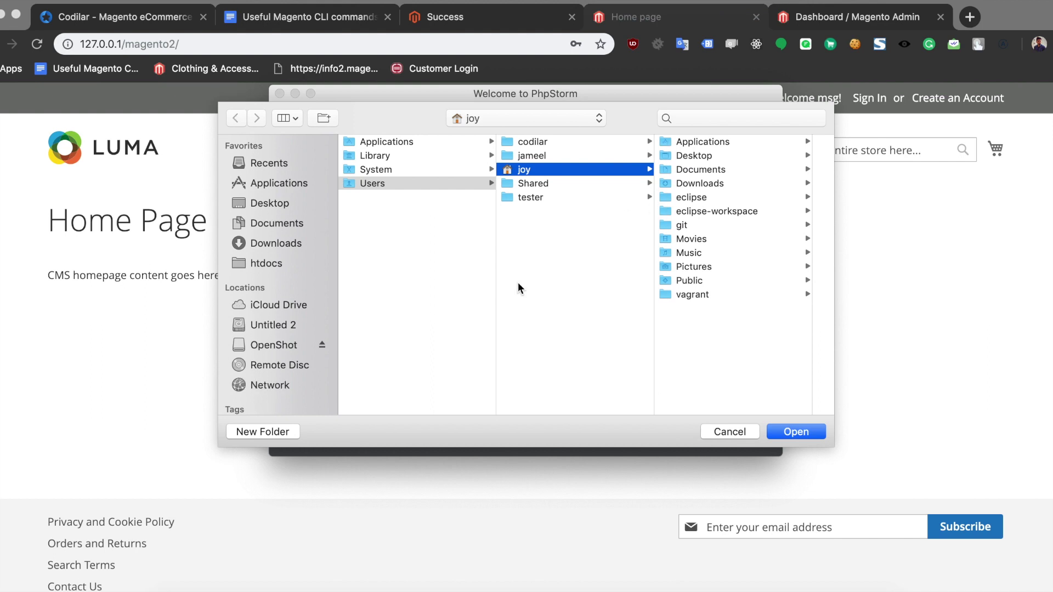
{"action": "left_click", "coordinate": [300, 261]}
{"action": "left_click", "coordinate": [374, 143]}
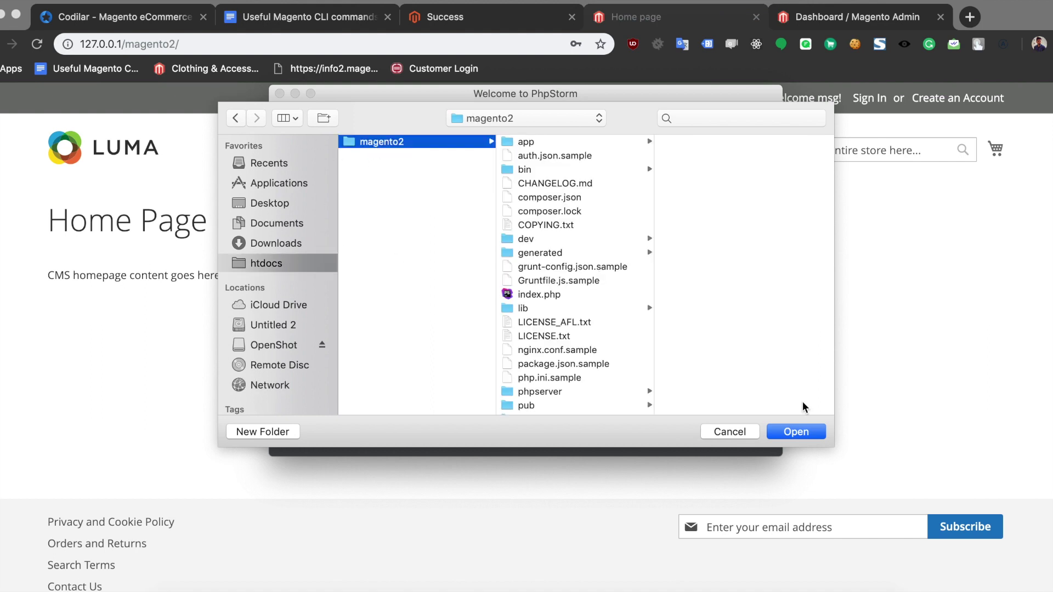
{"action": "left_click", "coordinate": [778, 432]}
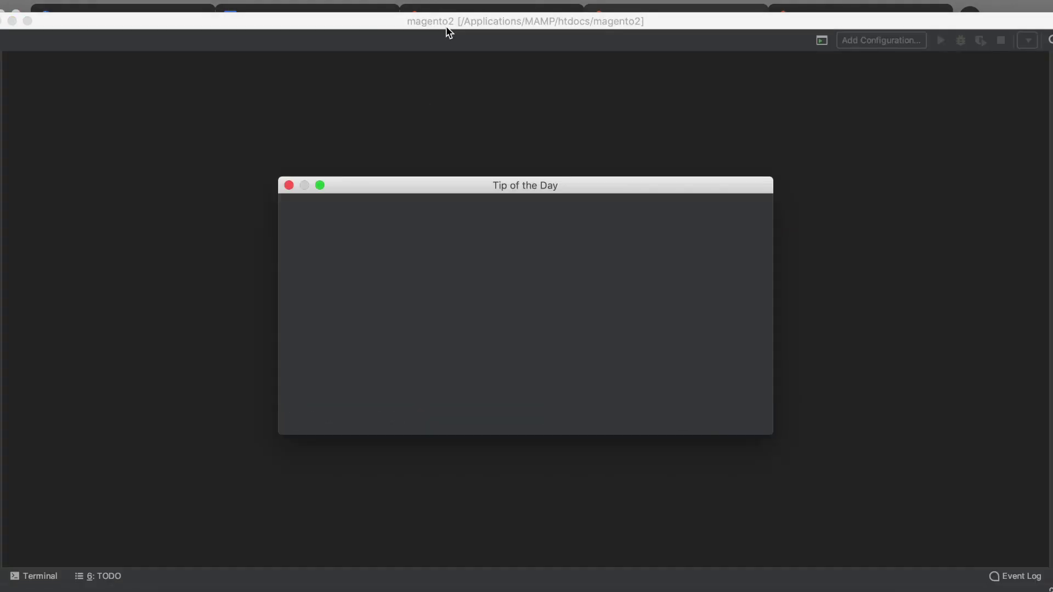
Step: Close Tip of the Day, maximise PhpStorm and expand the magento2 project tree
{"action": "left_click", "coordinate": [583, 418]}
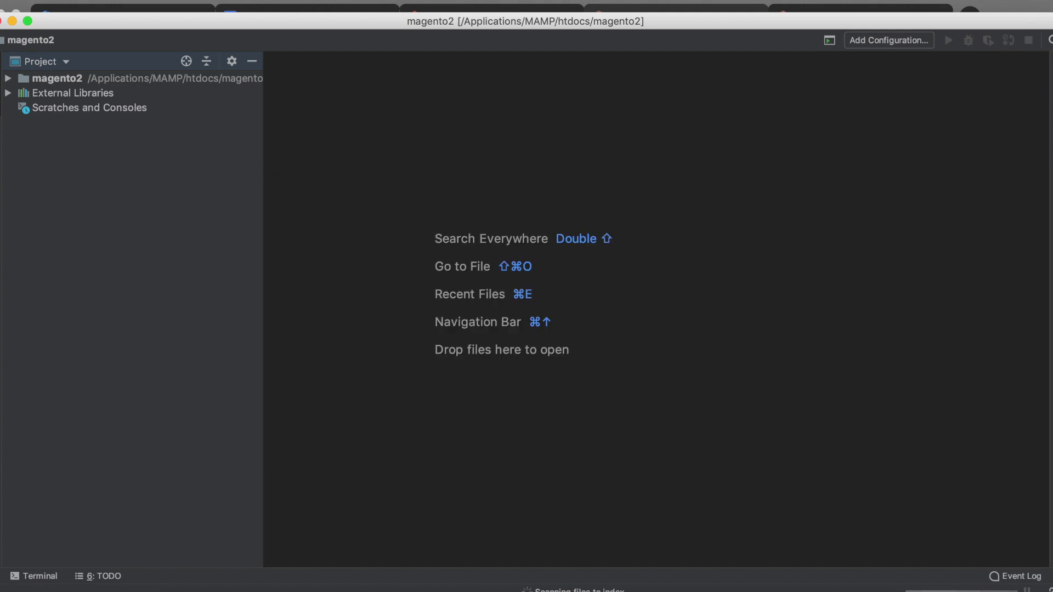
{"action": "double_click", "coordinate": [367, 23]}
{"action": "double_click", "coordinate": [35, 63]}
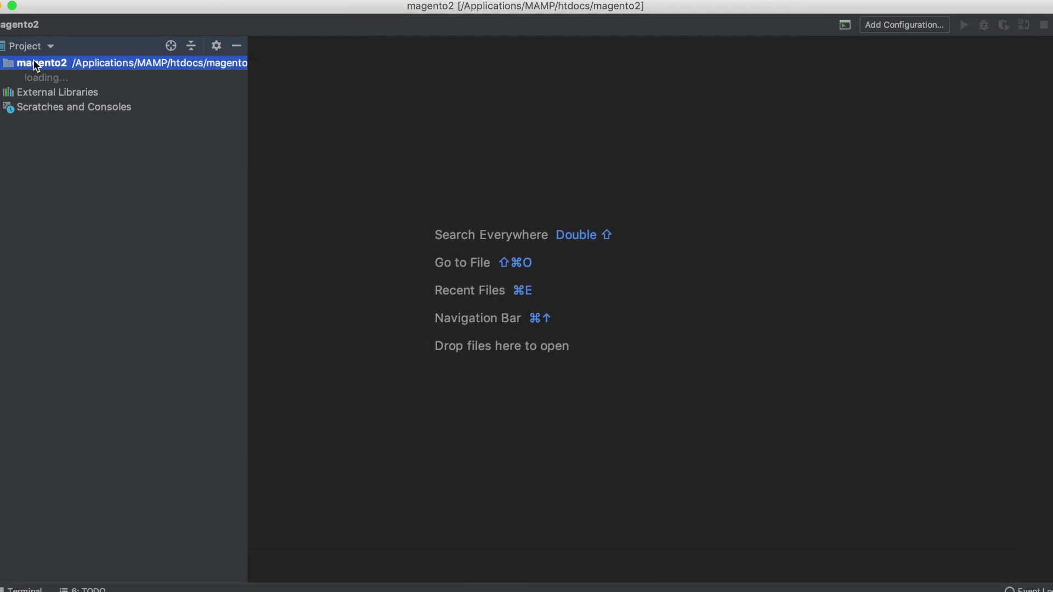